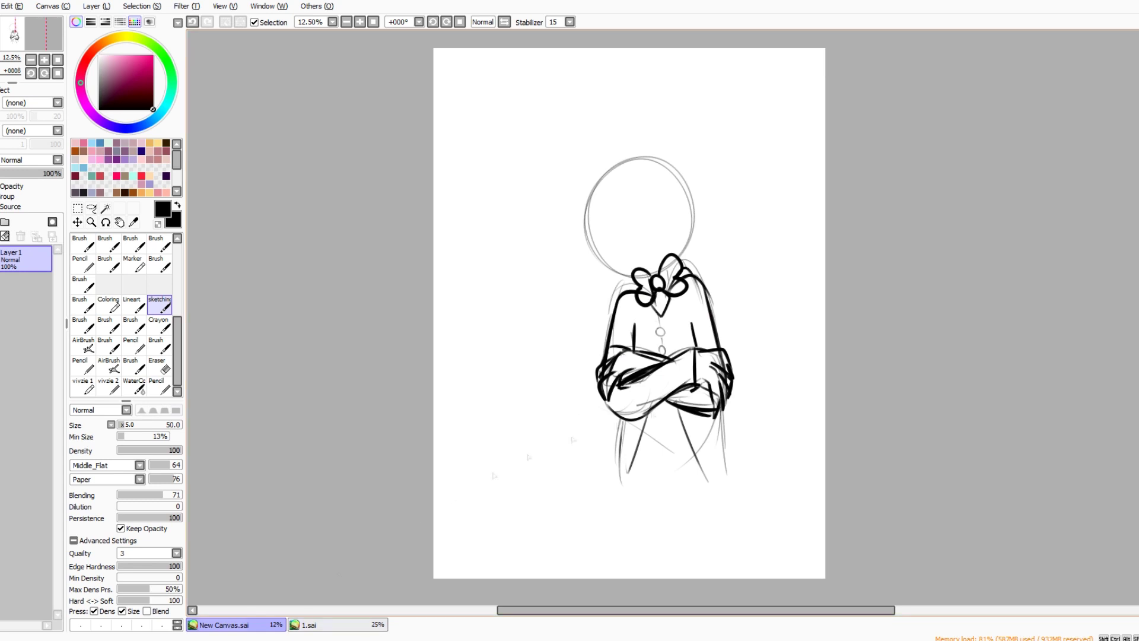
Add a cross stroke between the legs and enlarge the whole body sketch on the page
drag(645, 451, 689, 444)
mouse_move(635, 406)
mouse_down()
mouse_move(688, 481)
mouse_move(378, 152)
mouse_move(419, 170)
mouse_up()
key(ctrl+t)
click(91, 498)
On a new layer, sketch the side of the face, the jaw and a heart-shaped hairline with the sketching brush
click(4, 221)
click(159, 304)
drag(544, 188, 557, 304)
drag(552, 187, 559, 304)
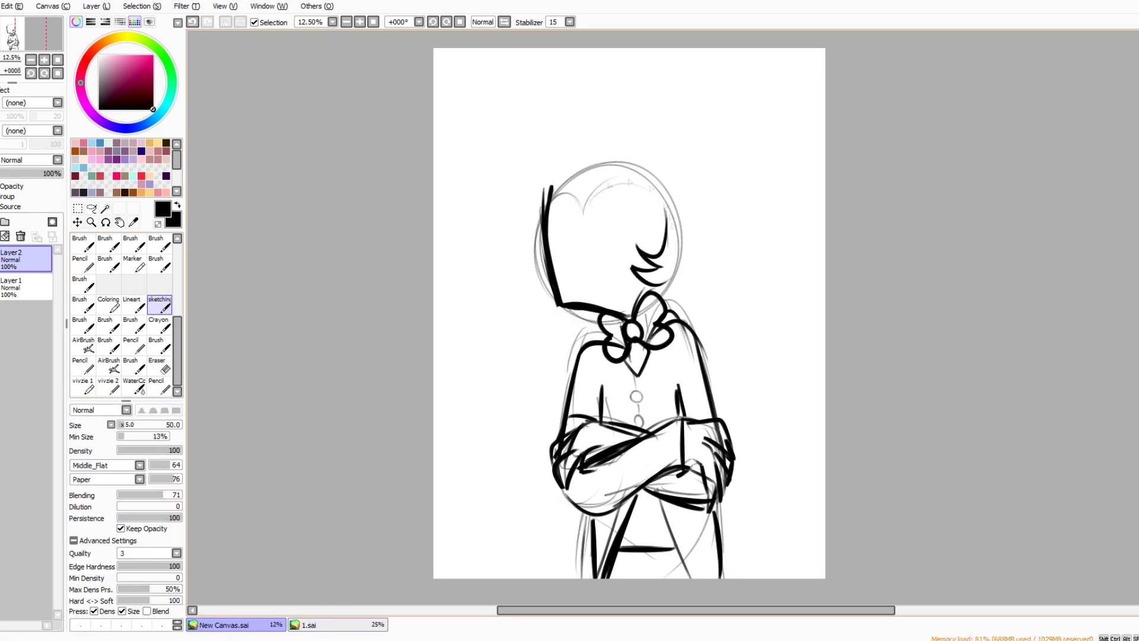
key(e)
drag(662, 217, 650, 258)
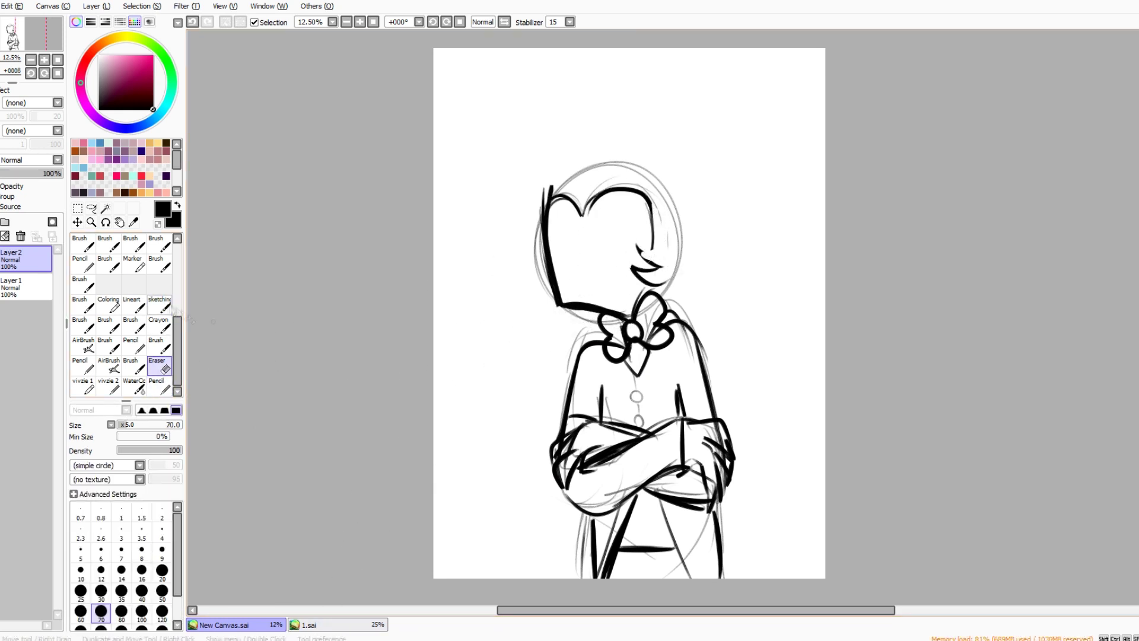
On another new layer, sketch the angry eyes and brows, and redraw the toothed mouth smaller
key(b)
key(ctrl+shift+n)
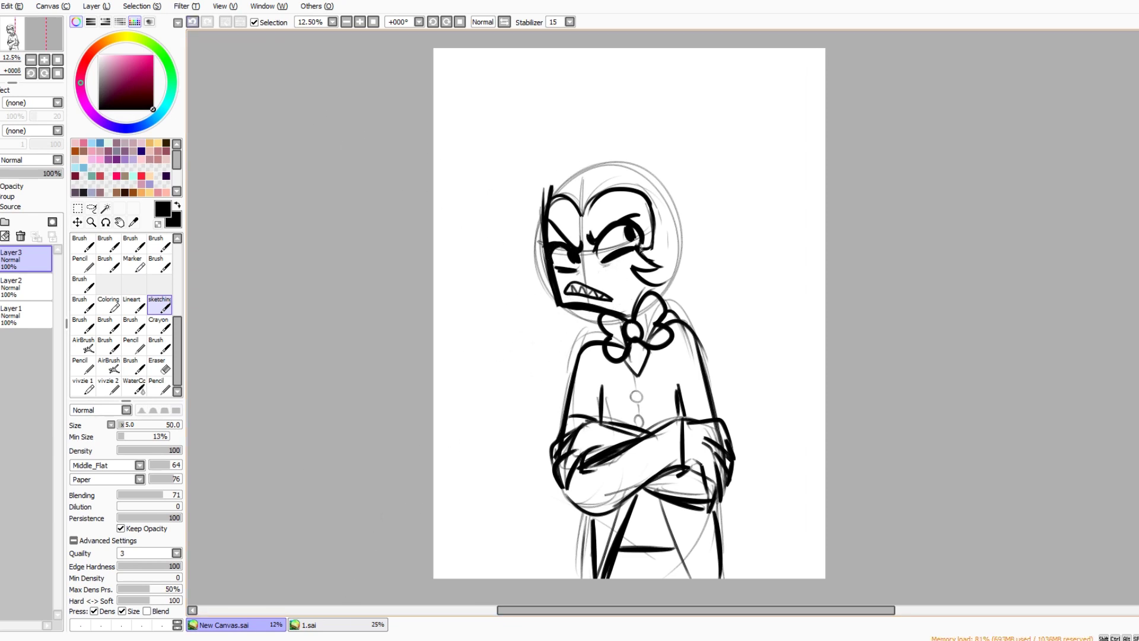
key(e)
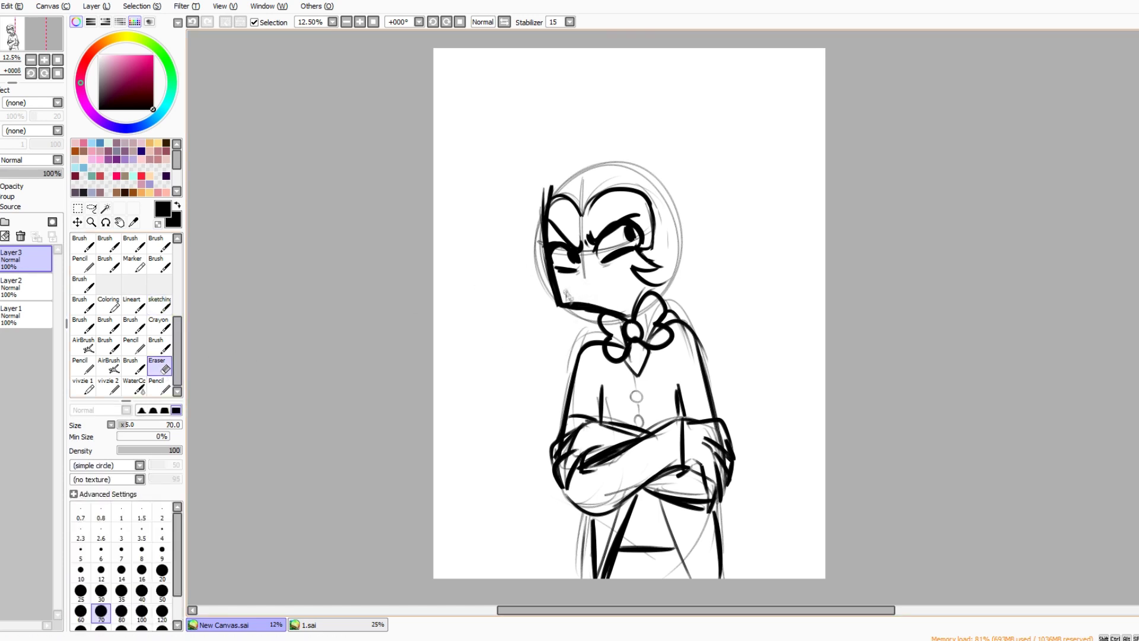
key(e)
key(ctrl+z)
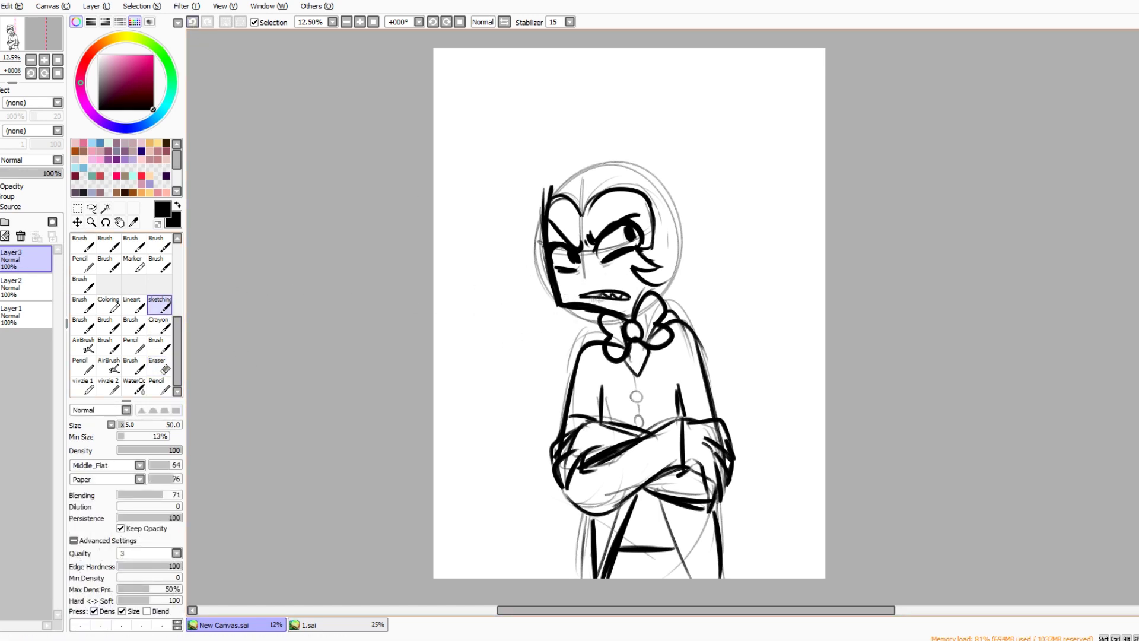
Erase the rough arm lines, redraw the crossed arms with cuffs, and add pointed hair tufts beside both cheeks
key(e)
click(23, 286)
key(e)
key(e)
key(e)
key(ctrl+z)
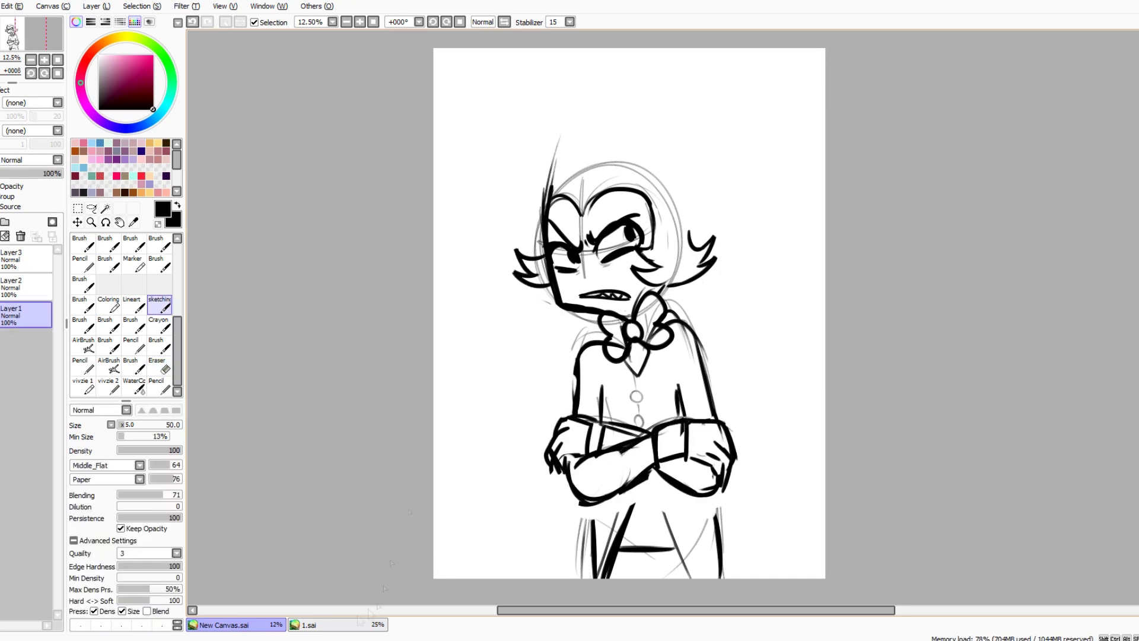
Sketch the first horn lines and a hair tuft above the head, and reshape the right cheek tuft
click(192, 22)
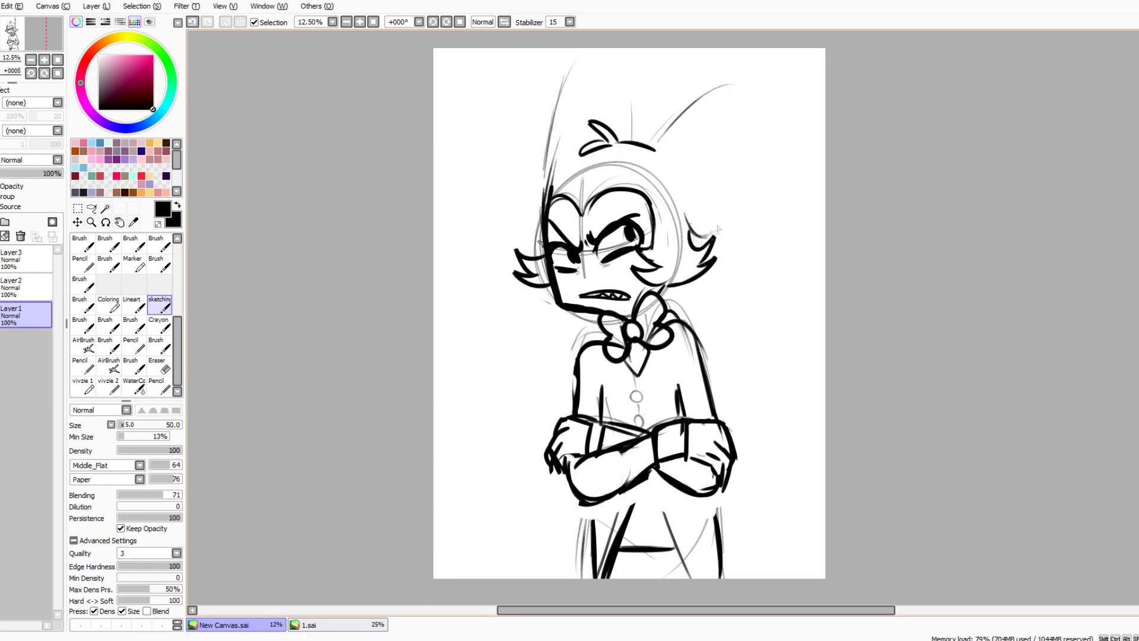
key(e)
drag(720, 218, 706, 240)
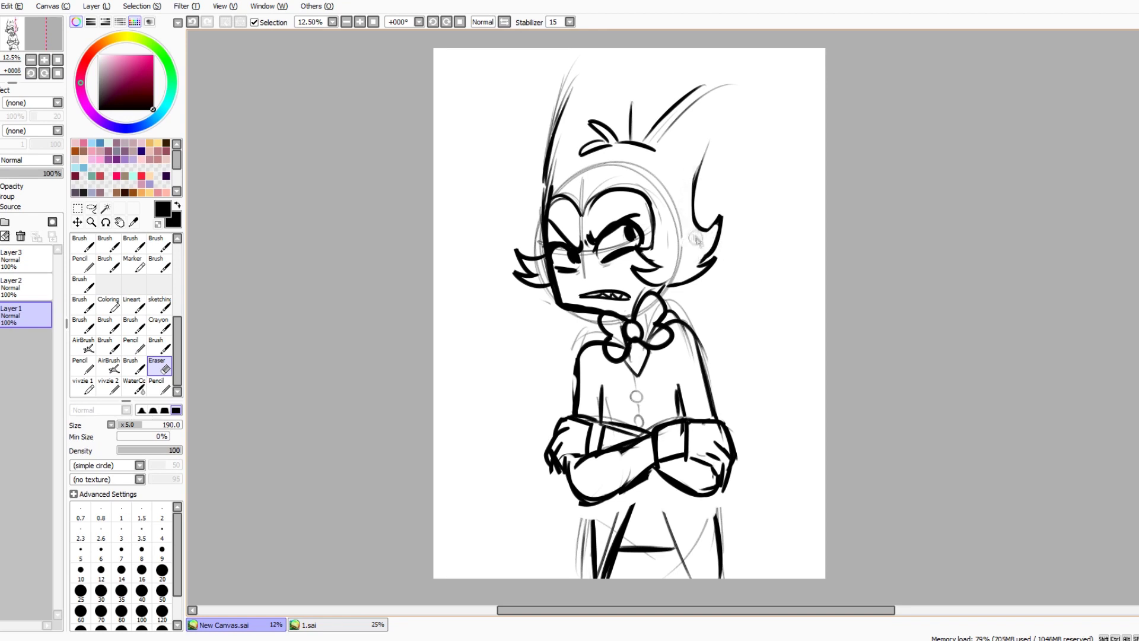
Redraw the jaw line as a smoother curve and merge the sketch layers into one
key(ctrl+z)
key(ctrl+z)
key(b)
drag(563, 307, 623, 316)
key(e)
key(b)
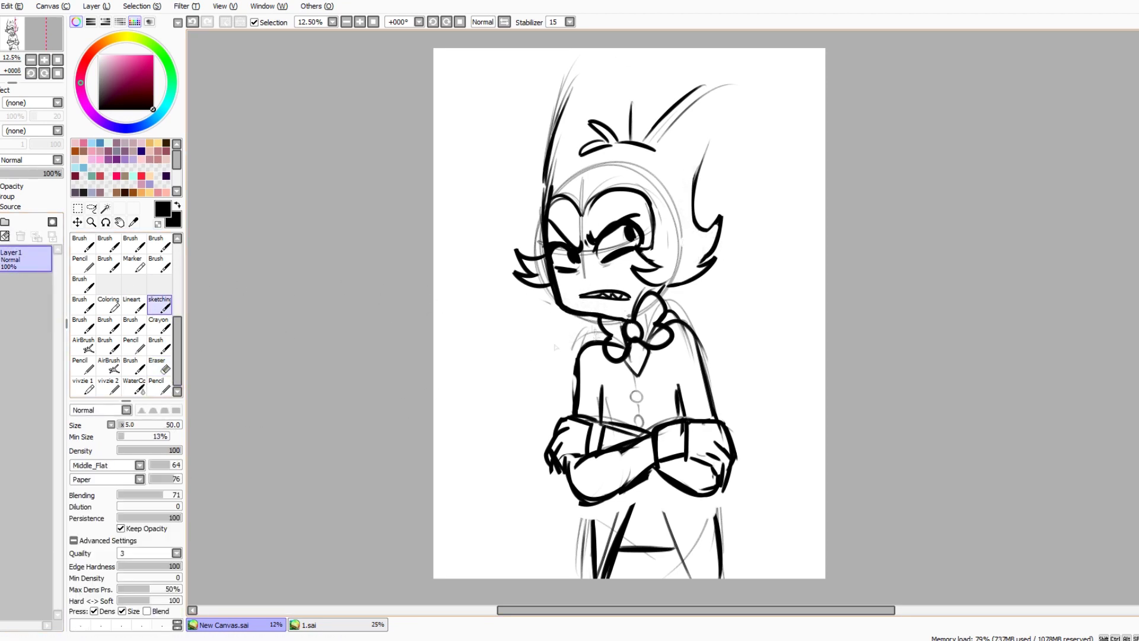
Enlarge the merged sketch and draw two long curved horns with pointed tips on the head
key(ctrl+t)
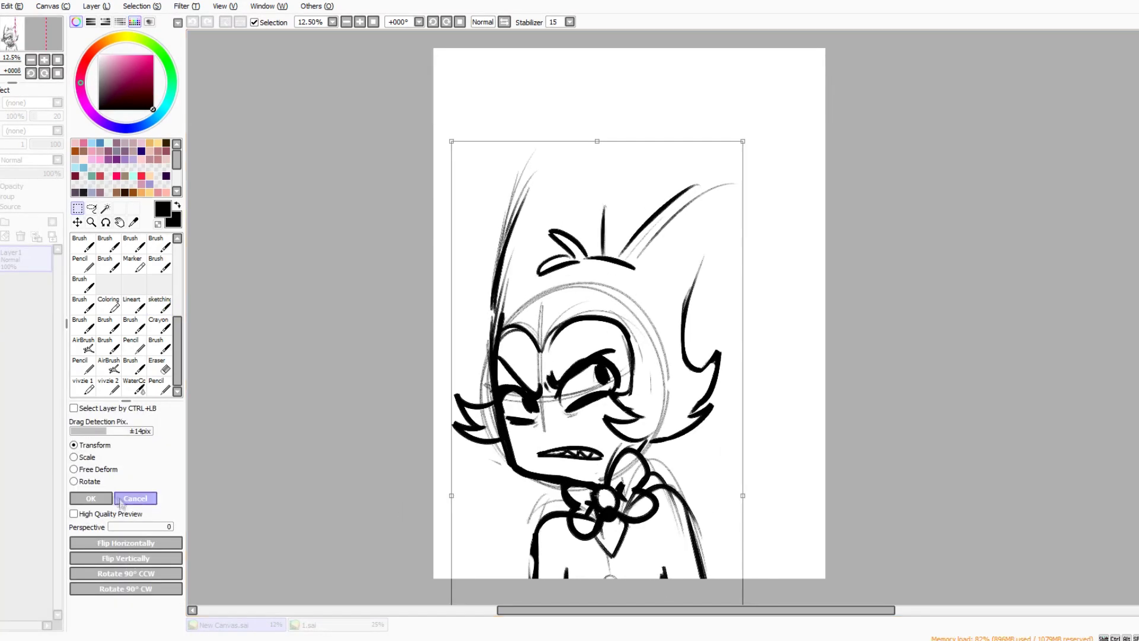
key(Return)
drag(684, 307, 734, 242)
drag(736, 185, 779, 261)
mouse_move(558, 125)
mouse_down()
mouse_move(688, 134)
mouse_move(671, 181)
mouse_up()
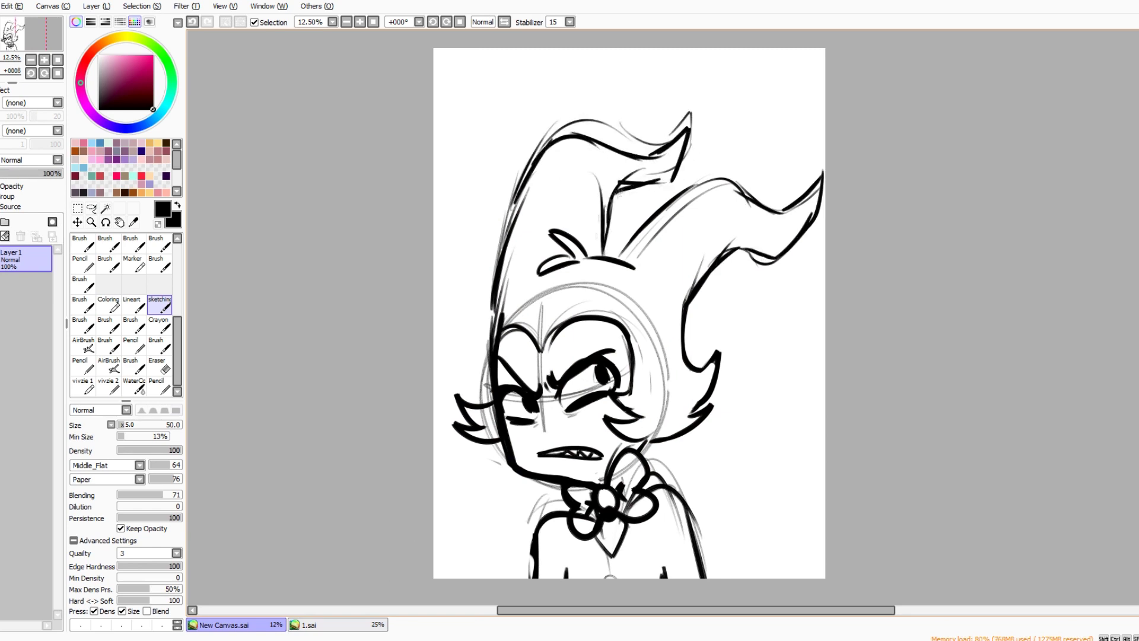
Lasso both horns, scale them down and reposition them on the head so they fit within the page
key(e)
key(l)
mouse_move(453, 285)
mouse_down()
mouse_move(814, 330)
mouse_move(819, 319)
mouse_move(825, 330)
mouse_up()
key(ctrl+t)
drag(823, 111, 785, 128)
mouse_move(492, 318)
mouse_down()
mouse_move(493, 343)
mouse_move(709, 149)
mouse_move(516, 299)
mouse_up()
click(91, 499)
key(ctrl+t)
drag(617, 247, 614, 252)
key(Return)
Close the left horn's tip and add small oval freckles under both eyes
key(b)
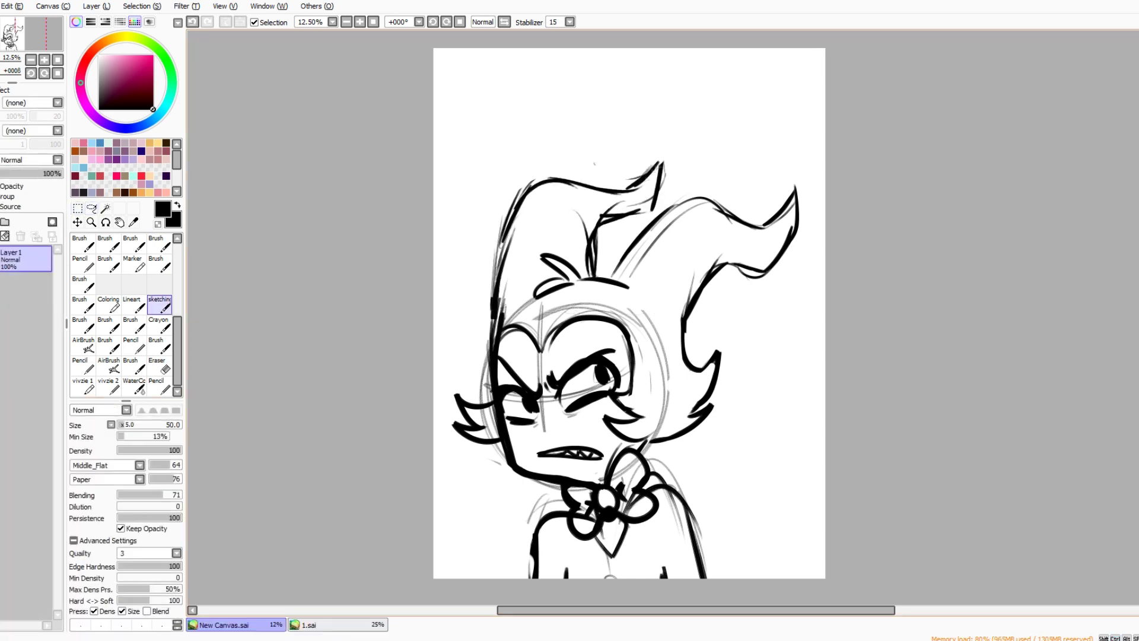
key(e)
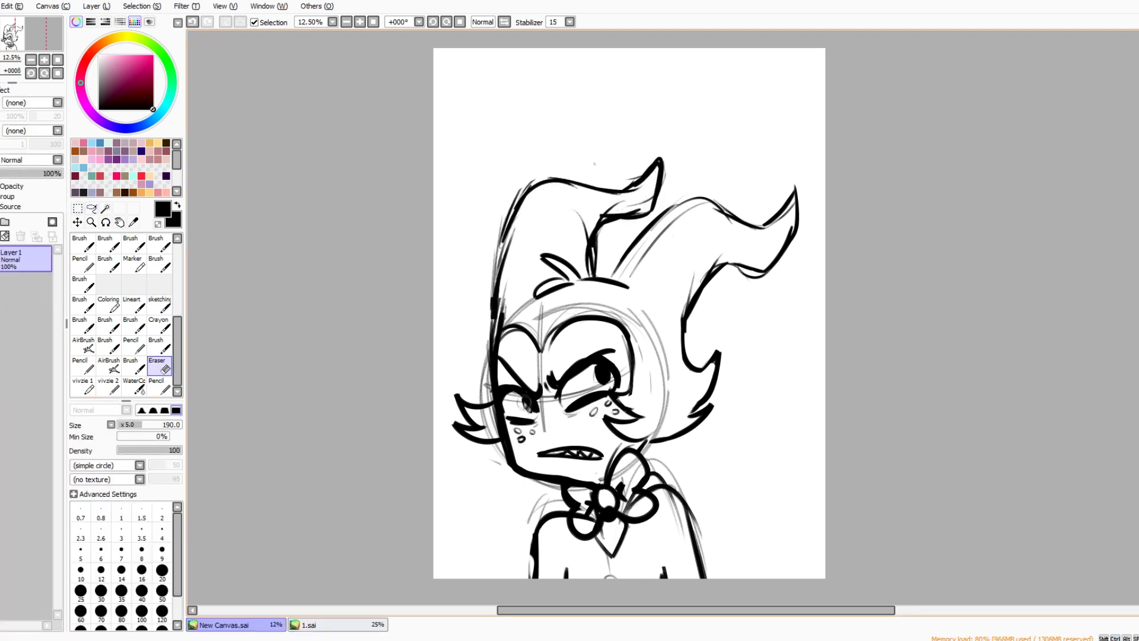
key(b)
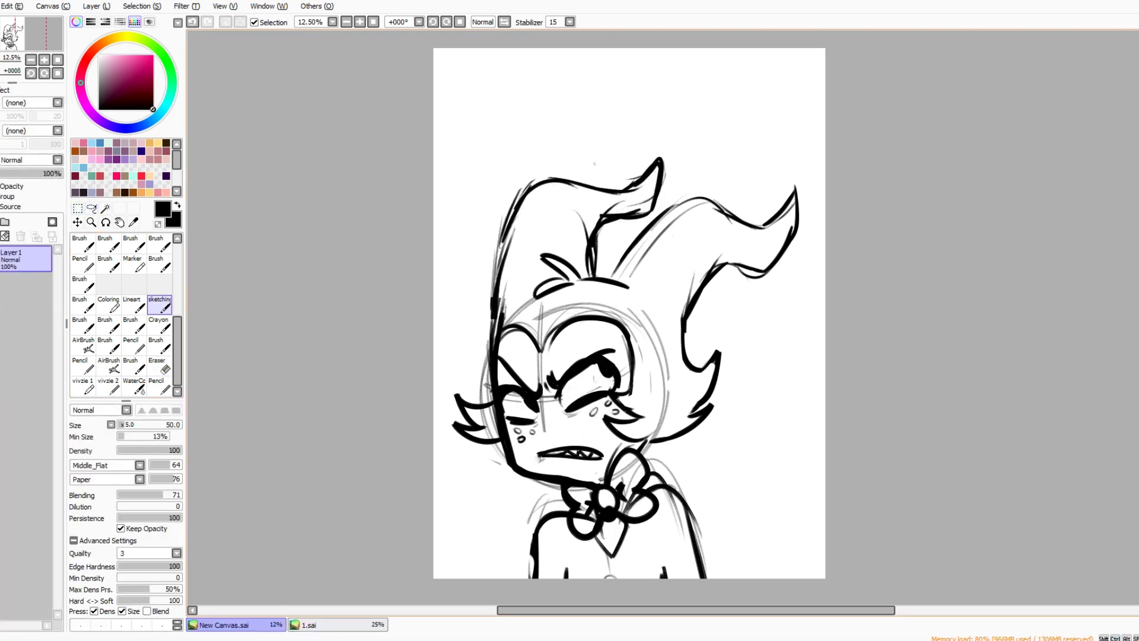
Rework both eyes with thinner lower eyelid lines, using the eraser and the Pencil brush
key(e)
key(ctrl+z)
click(159, 386)
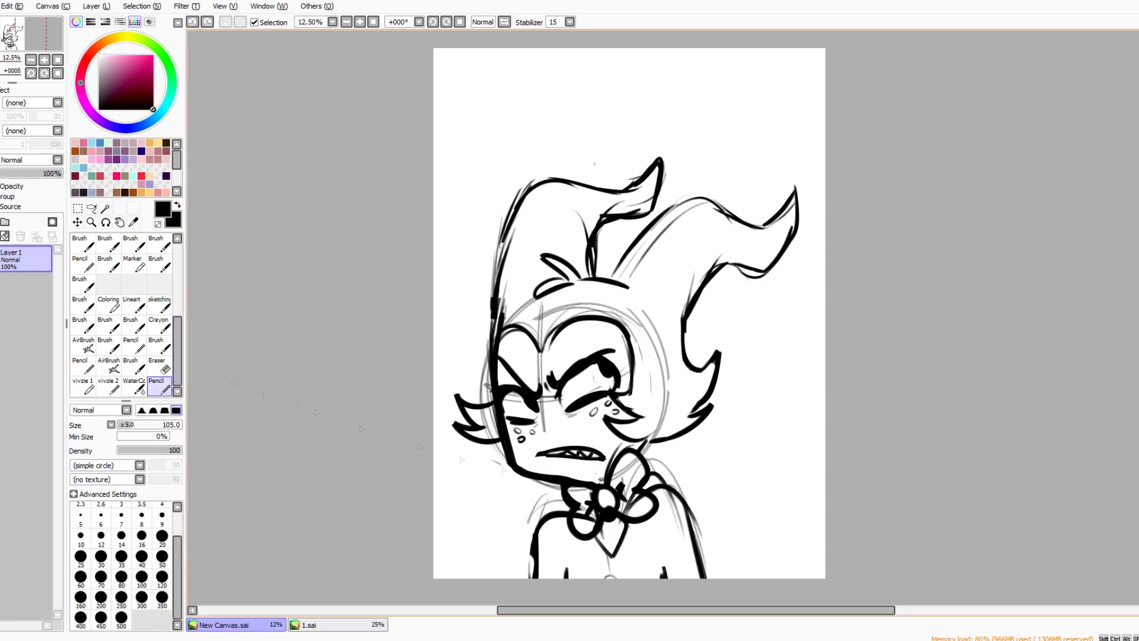
key(e)
key(b)
key(e)
click(191, 22)
key(n)
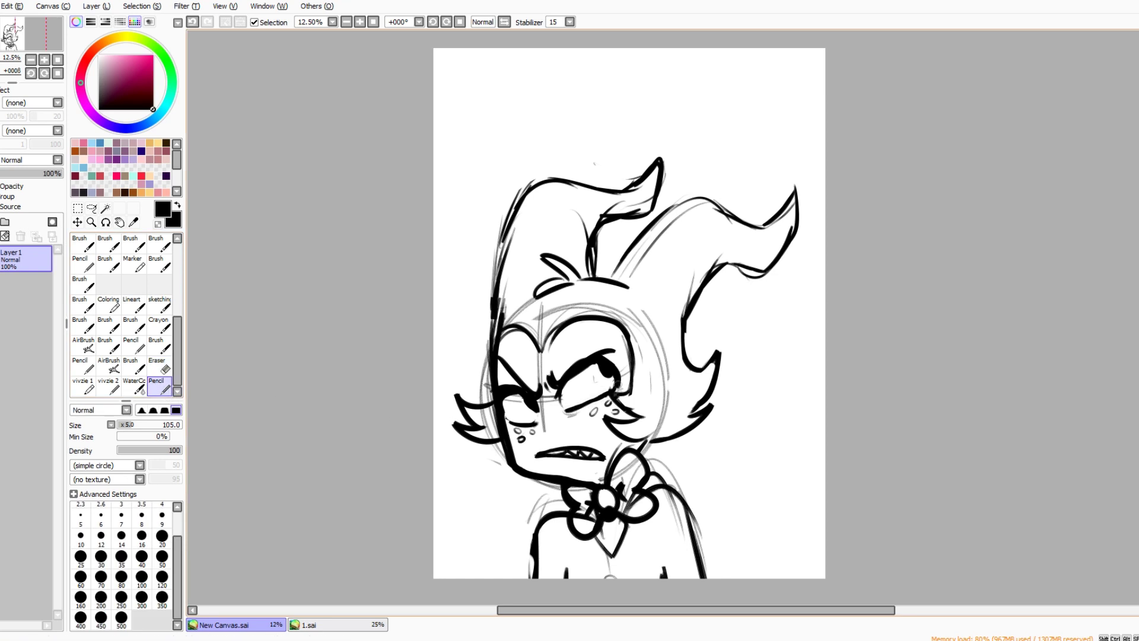
Draw a shirt button and redraw the shoulder and arm lines closer to the body
drag(611, 565, 609, 576)
mouse_move(569, 482)
mouse_down()
mouse_move(598, 476)
mouse_move(705, 575)
mouse_up()
drag(549, 511, 543, 579)
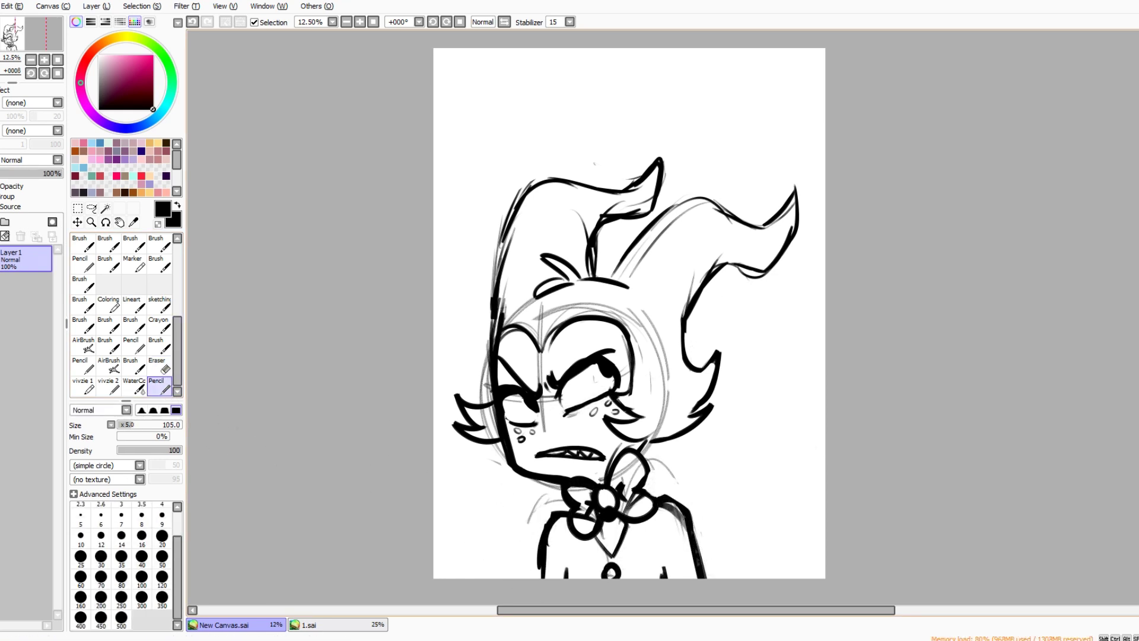
Select the bow tie, move it slightly lower, and redraw the chin and neck lines above it
key(m)
drag(562, 446, 661, 538)
key(ctrl+t)
drag(608, 499, 605, 519)
click(90, 498)
click(159, 303)
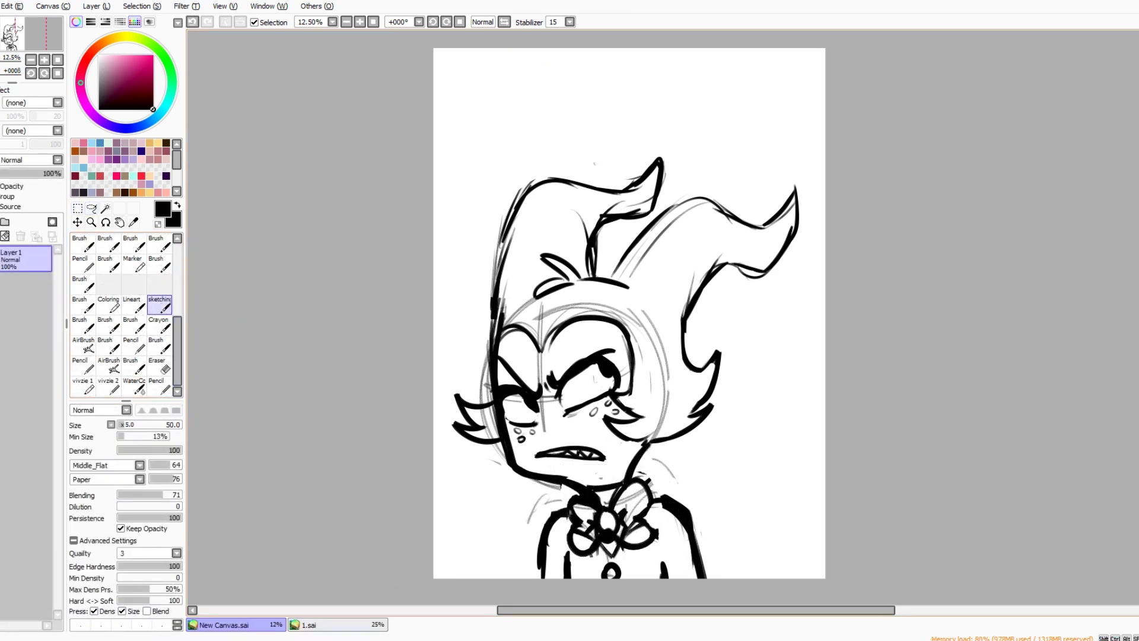
Add a new layer and redraw the shoulder and arm lines on both sides of the bow tie
scroll(555, 597, up, 1)
key(ctrl+shift+n)
drag(561, 487, 534, 570)
drag(682, 480, 732, 525)
drag(558, 470, 524, 561)
drag(692, 482, 745, 571)
drag(560, 472, 541, 571)
Lasso the bow tie on Layer1 and scale it down under the chin
key(l)
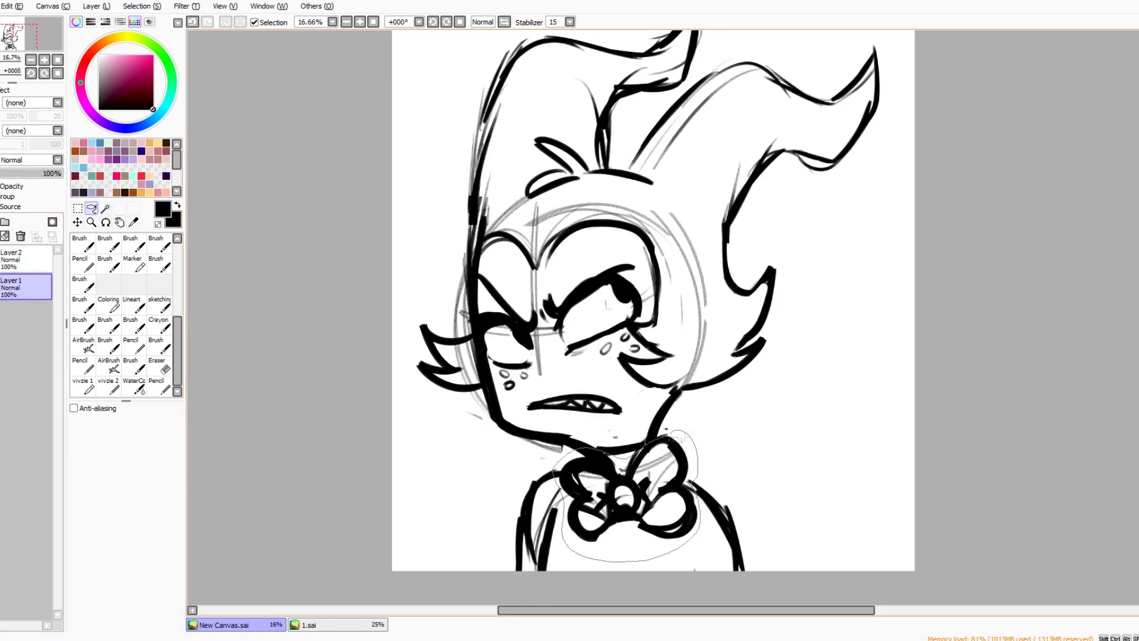
key(ctrl+t)
drag(697, 560, 669, 538)
drag(569, 442, 584, 458)
click(98, 499)
Clean up around the bow tie and redraw the neck, the pointed collar and the right shoulder line
key(e)
key(b)
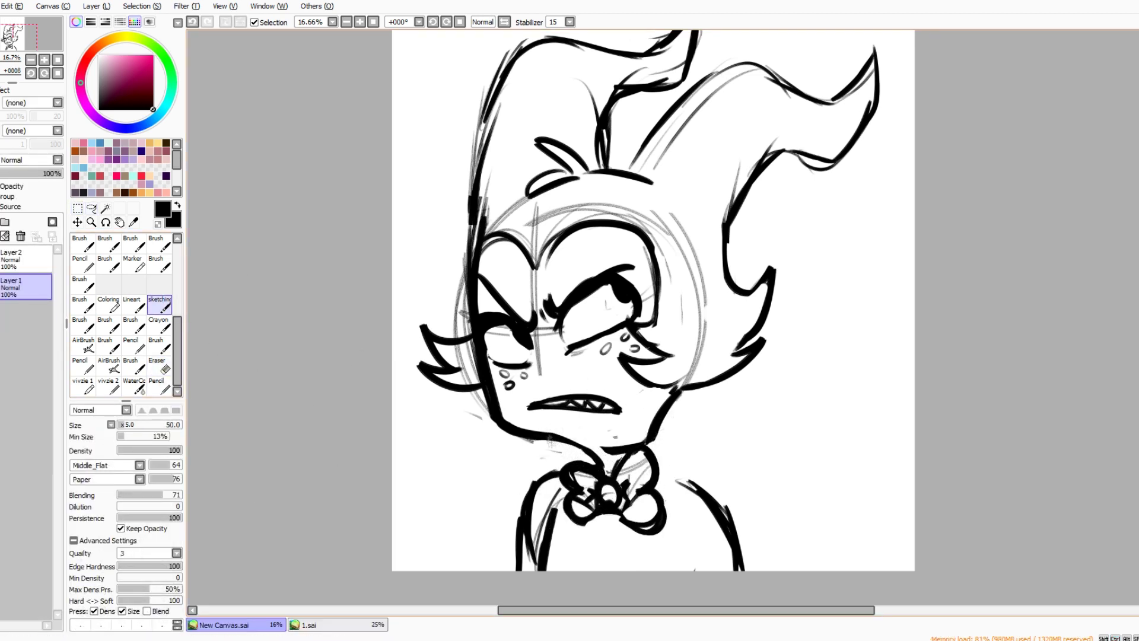
key(e)
key(b)
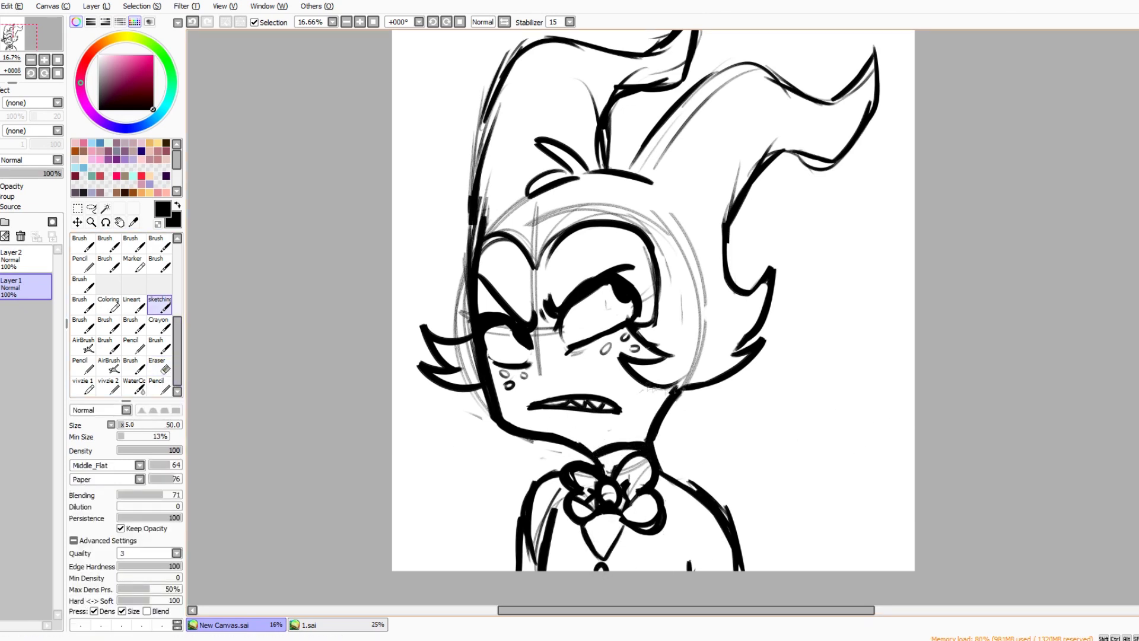
Reshape the right cheek tuft with sharper points
drag(771, 272, 727, 350)
key(e)
key(b)
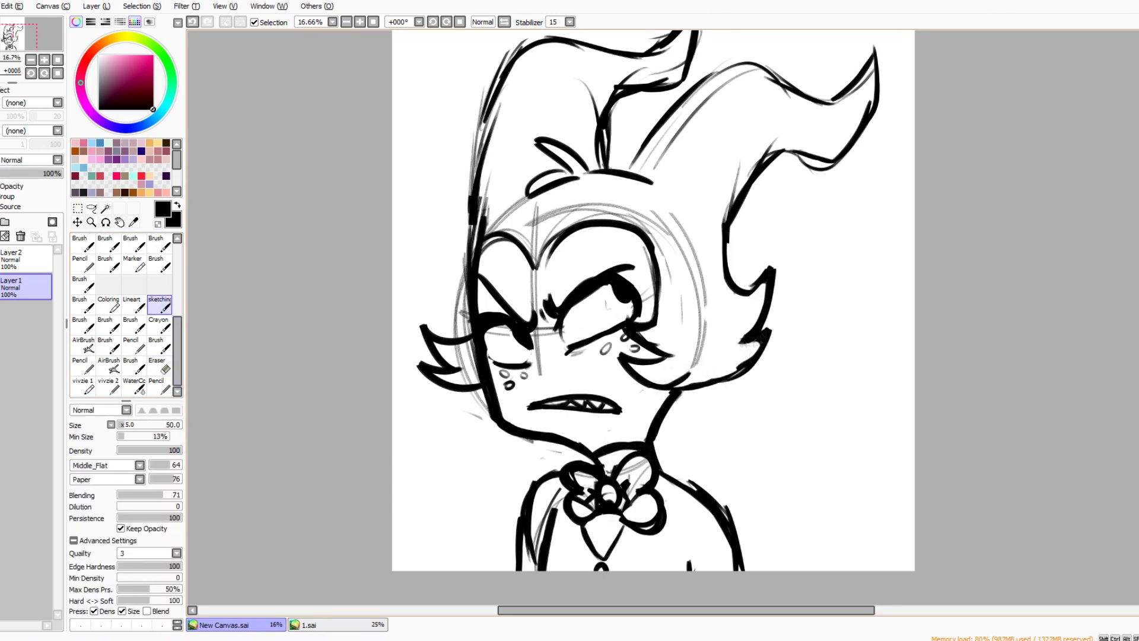
Draw curved bands across both horns and trim the hairline stroke between them
scroll(653, 318, up, 2)
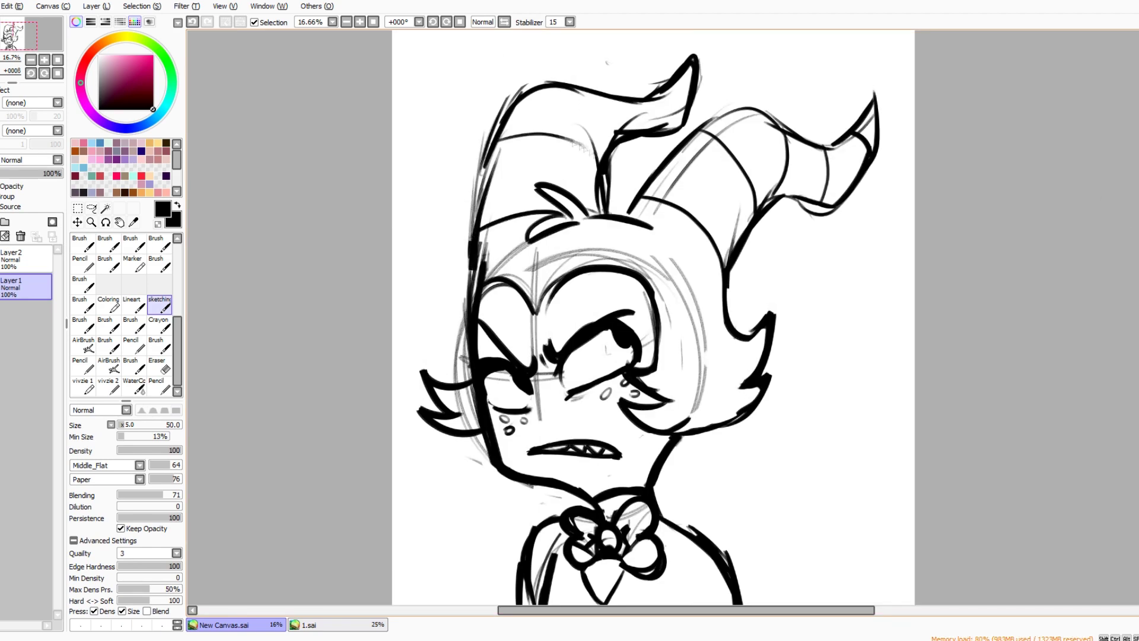
key(e)
drag(653, 227, 596, 223)
key(b)
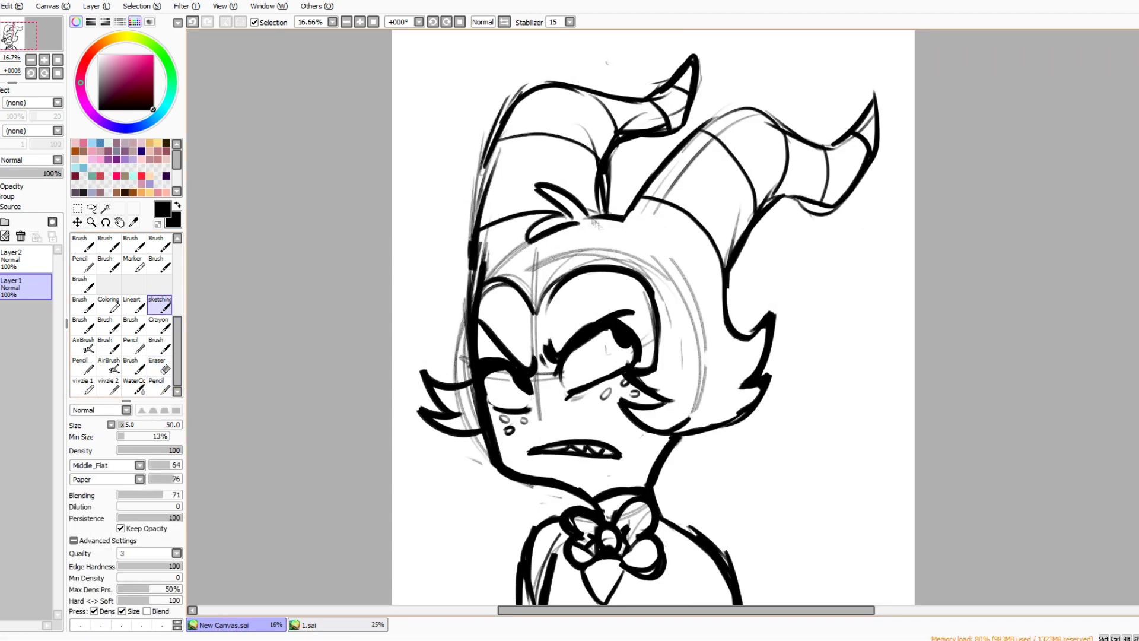
Erase the thick overlapping lines along the left side of the face and the neck, and redraw them cleaner
key(e)
mouse_move(493, 238)
mouse_down()
mouse_move(507, 309)
mouse_move(472, 363)
mouse_up()
key(b)
key(e)
drag(676, 443, 682, 516)
key(n)
key(ctrl+z)
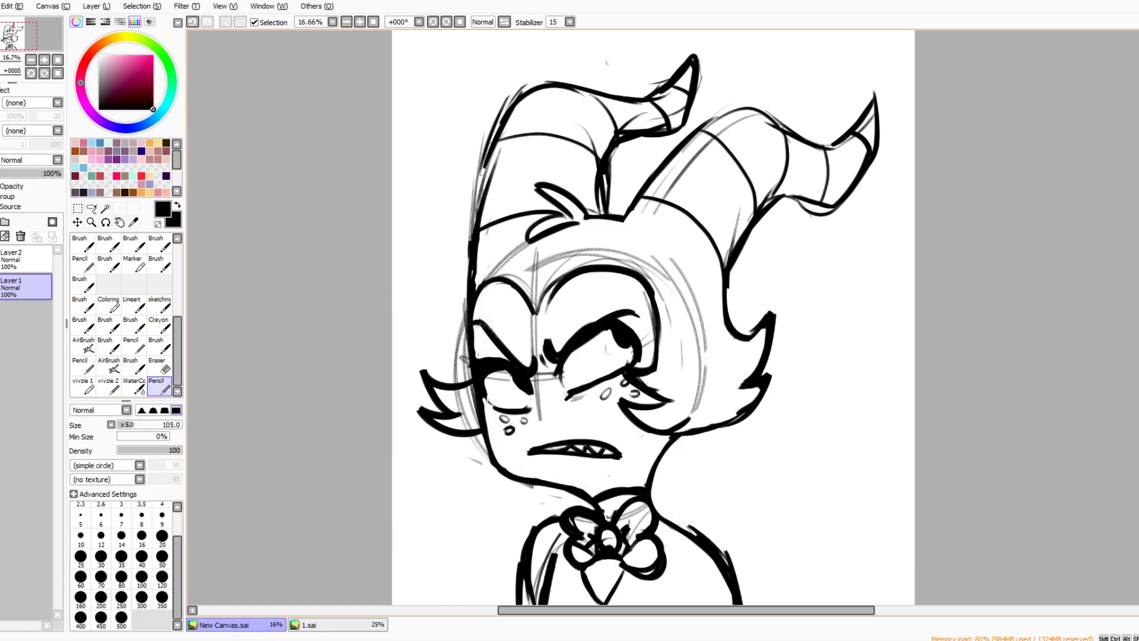
Lower the Layer1 sketch's opacity to 19% and make Layer2 the active layer
drag(59, 173, 12, 174)
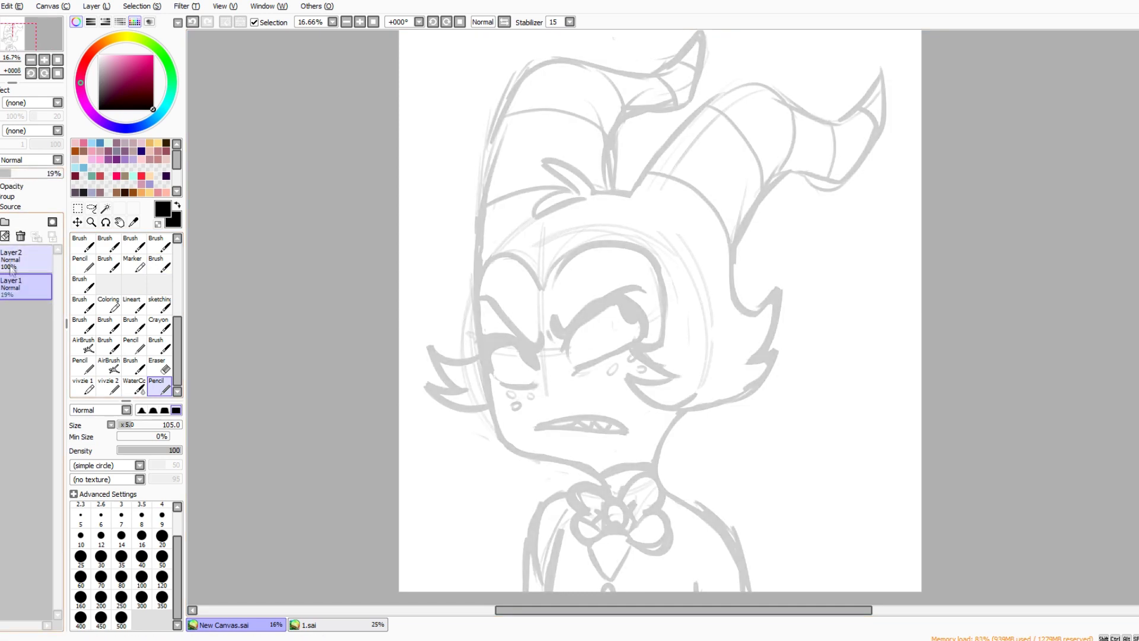
click(24, 259)
Ink the outlines of both eyebrows and the small frown creases on Layer2 with a size 30 Pencil
key(ctrl+plus)
click(81, 556)
click(142, 556)
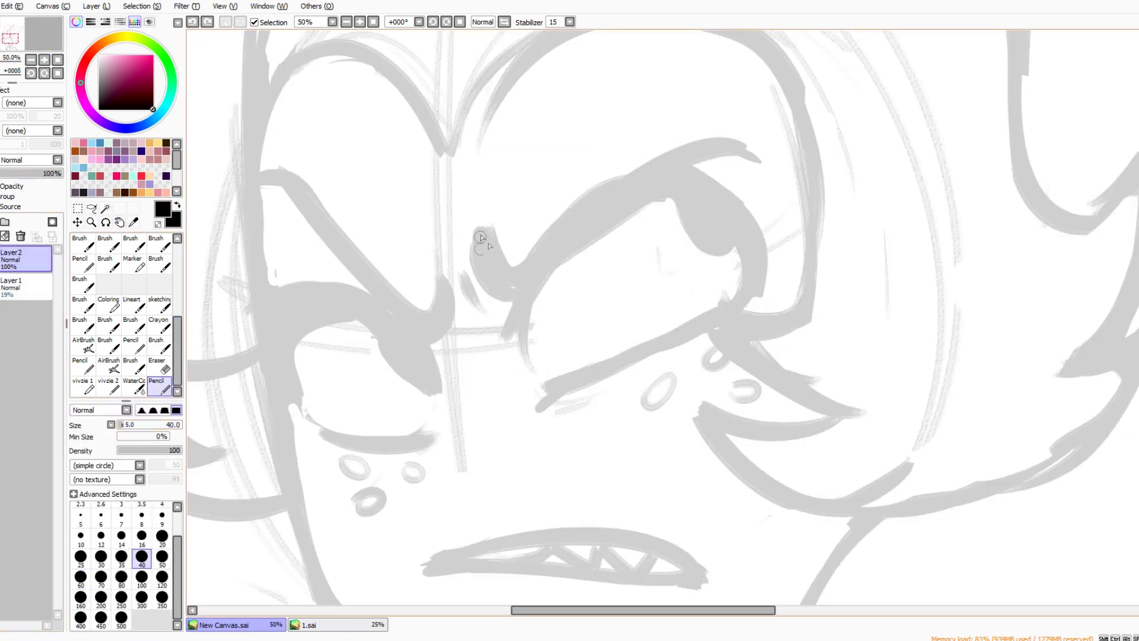
click(101, 556)
drag(482, 237, 757, 154)
drag(481, 230, 757, 156)
key(ctrl+z)
key(ctrl+y)
key(ctrl+z)
key(ctrl+y)
drag(469, 290, 485, 314)
mouse_move(447, 275)
mouse_down()
mouse_move(255, 188)
mouse_move(446, 279)
mouse_up()
On a new layer, ink the right eye's thick outline and lower eyelid, and fill them solid black
key(ctrl+shift+n)
drag(516, 300, 537, 379)
drag(632, 204, 741, 299)
drag(694, 169, 746, 296)
drag(745, 297, 542, 409)
drag(531, 310, 517, 368)
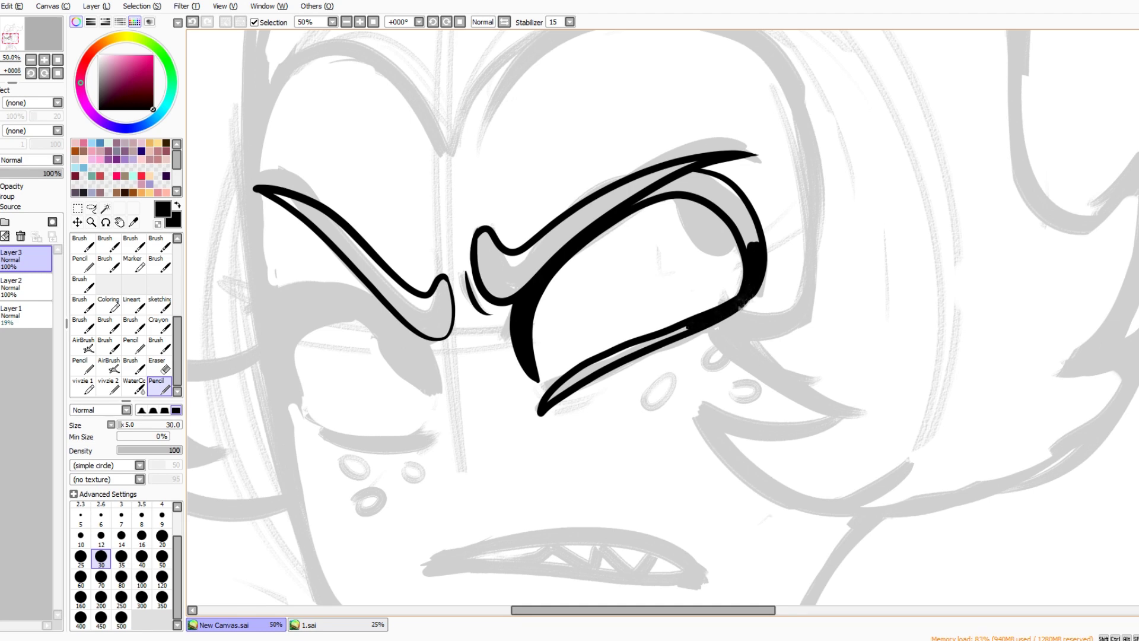
drag(723, 185, 754, 249)
drag(688, 328, 547, 405)
Ink the left eye's thick upper lash line, fill it solid black, and add the thin lower eyelid
scroll(547, 404, left, 4)
drag(537, 336, 563, 408)
mouse_move(415, 410)
mouse_down()
mouse_move(552, 362)
mouse_move(562, 415)
mouse_up()
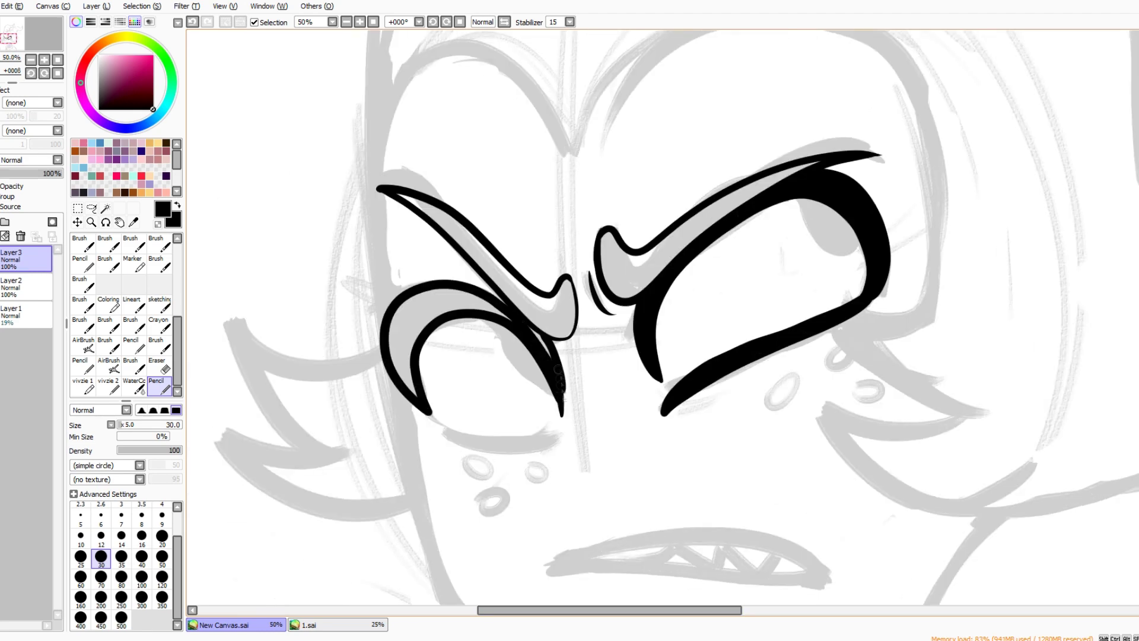
mouse_move(423, 409)
mouse_down()
mouse_move(400, 334)
mouse_move(433, 298)
mouse_move(513, 321)
mouse_up()
scroll(513, 321, down, 1)
mouse_move(620, 254)
mouse_down()
mouse_move(657, 306)
mouse_move(649, 297)
mouse_move(647, 344)
mouse_up()
key(ctrl+z)
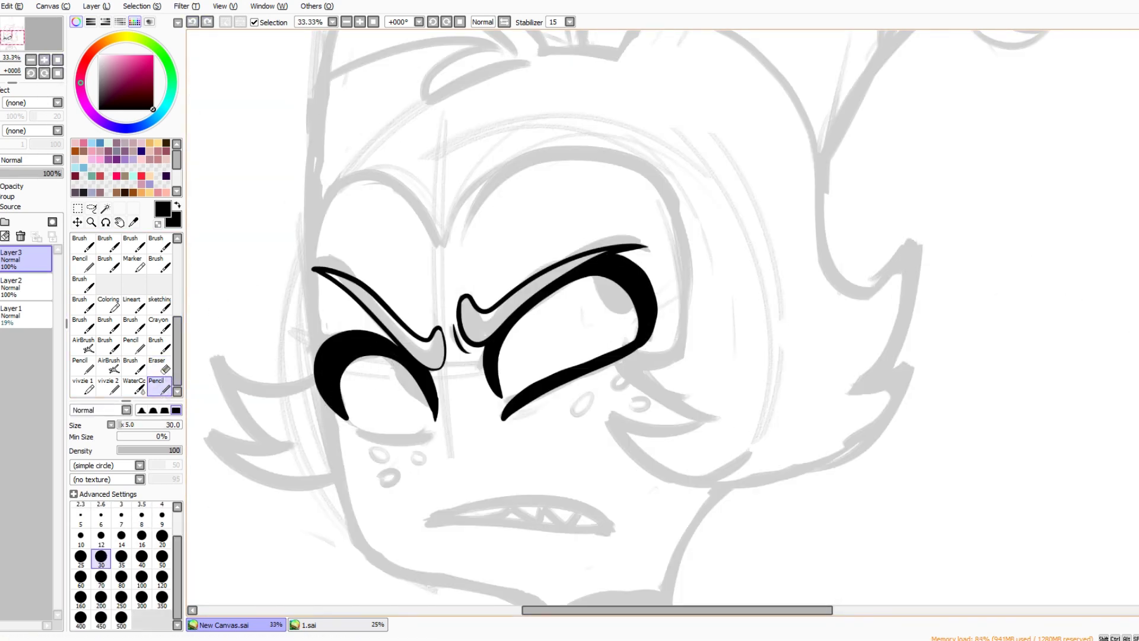
scroll(390, 383, up, 1)
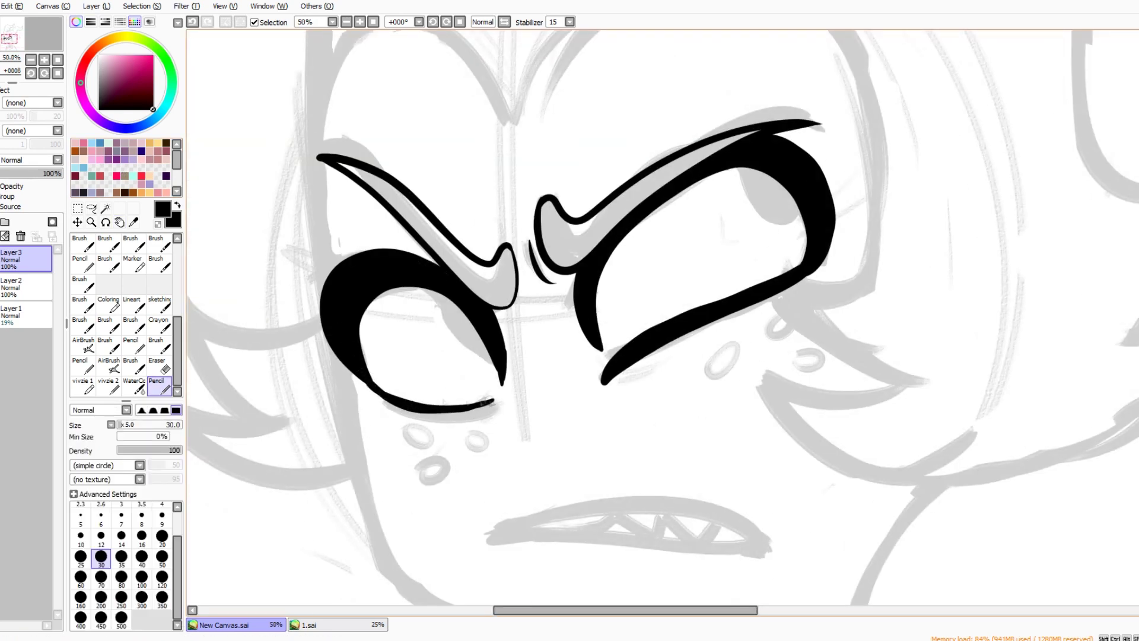
On a new layer, ink the mouth outline and a zigzag row of pointed teeth
key(ctrl+shift+n)
drag(721, 356, 721, 249)
drag(705, 257, 739, 243)
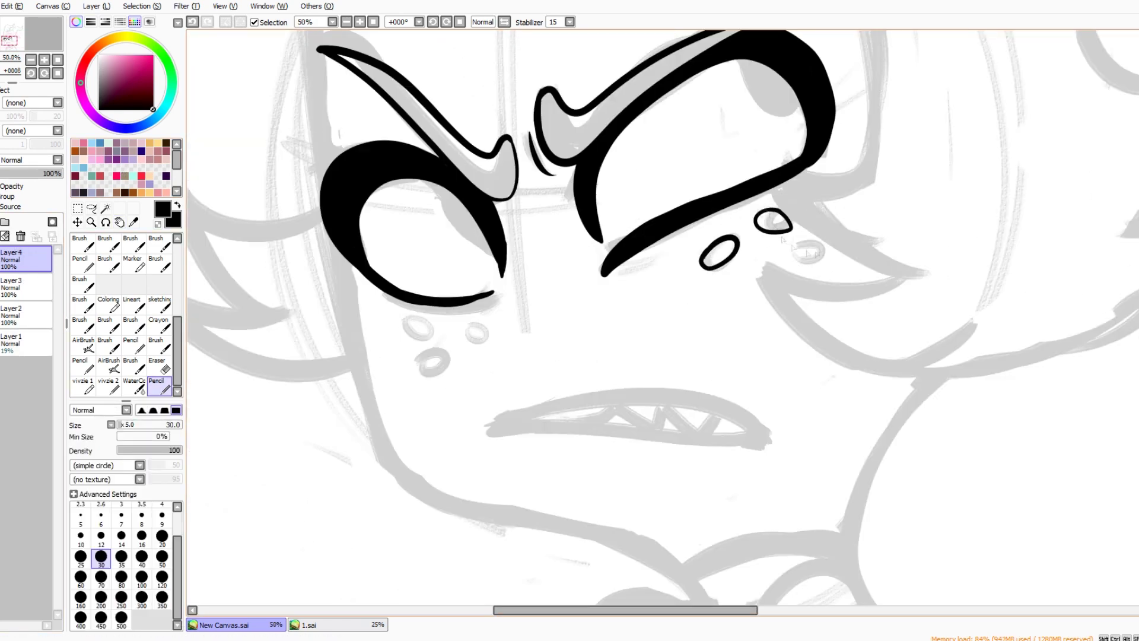
drag(492, 427, 497, 426)
drag(736, 445, 646, 394)
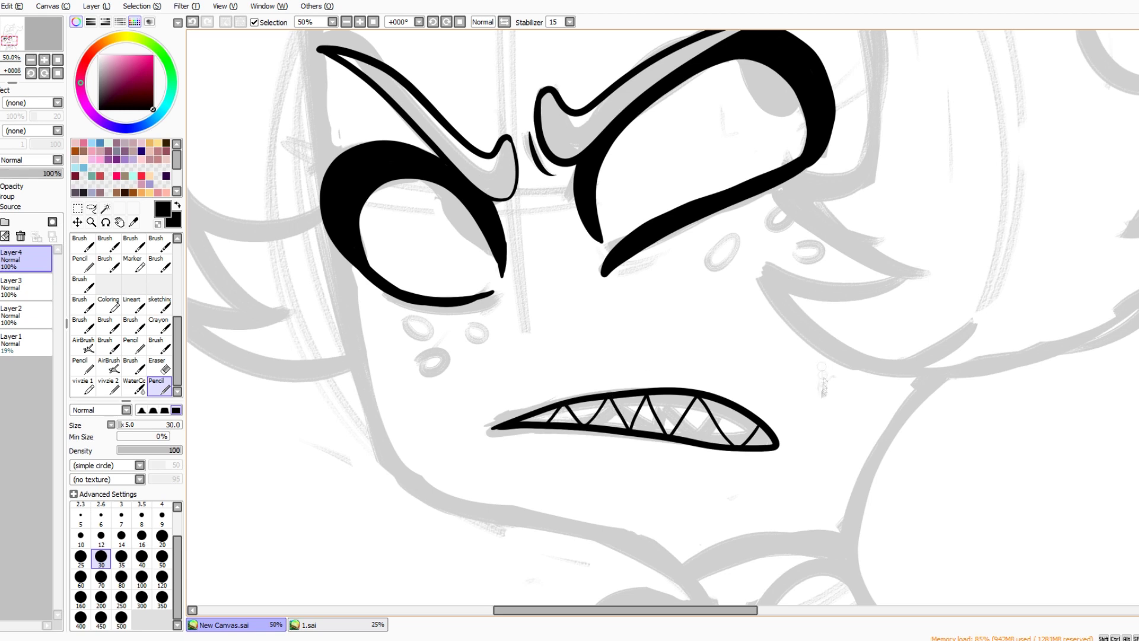
Ink three oval freckles beneath the left eye with the size 30 Pencil
mouse_move(410, 313)
mouse_down()
mouse_move(400, 313)
mouse_move(475, 339)
mouse_up()
key(ctrl+z)
key(ctrl+z)
scroll(587, 356, up, 2)
drag(579, 243, 593, 255)
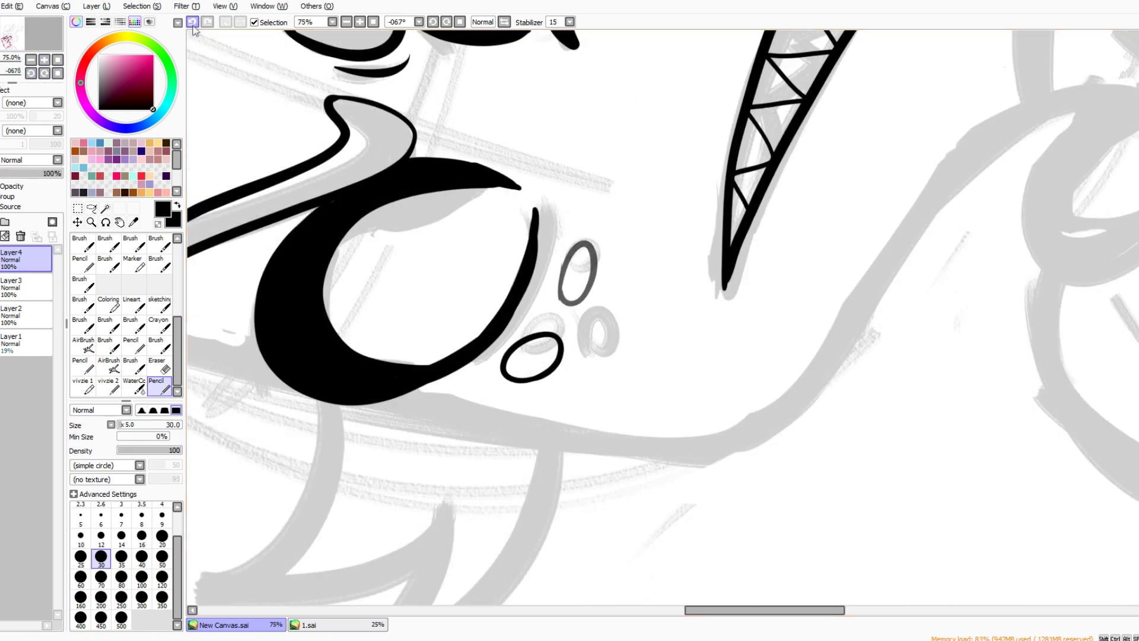
key(ctrl+z)
drag(599, 311, 591, 356)
key(e)
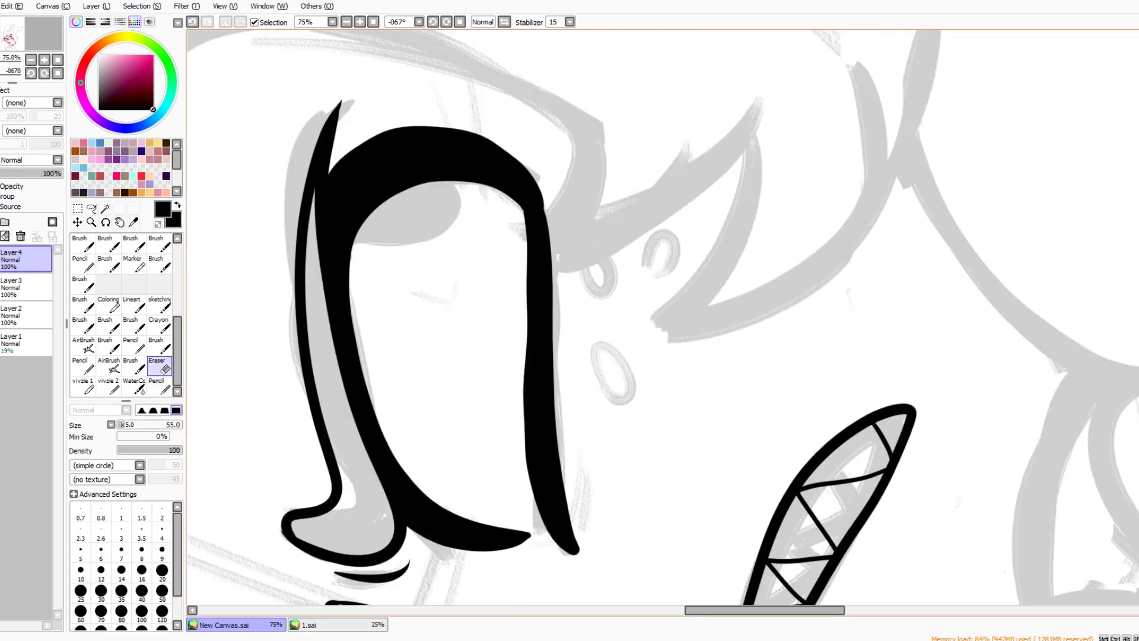
Ink three oval freckles beneath the right eye to match the other cheek
key(n)
drag(605, 339, 602, 341)
key(ctrl+z)
drag(584, 267, 614, 246)
drag(644, 282, 677, 314)
key(ctrl+z)
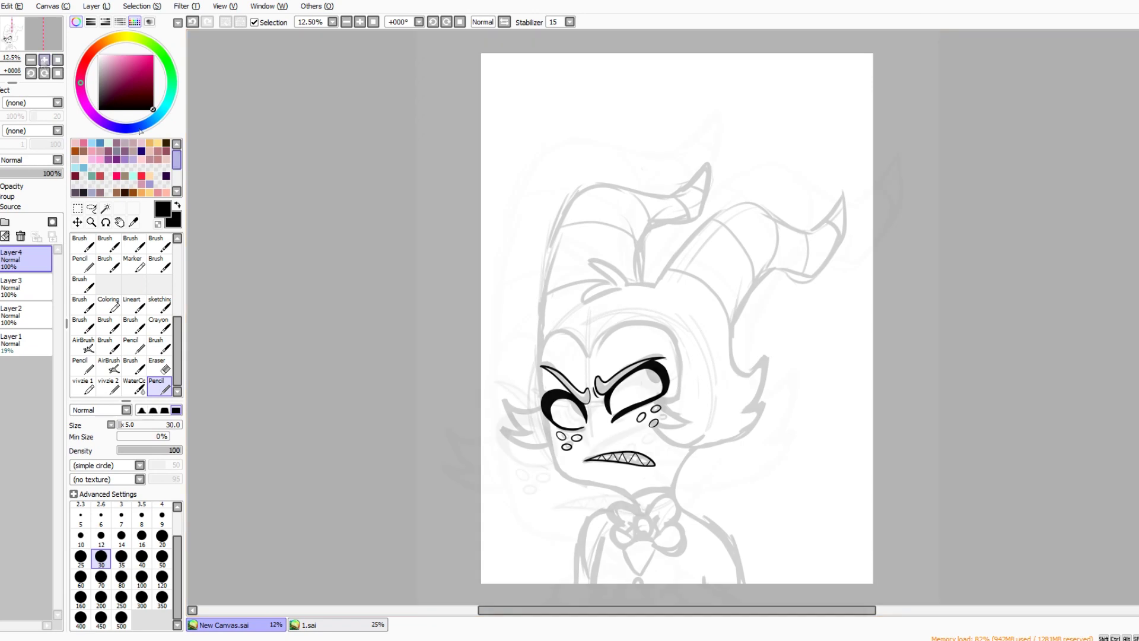
On a new layer, draw solid black pupils in the upper inner part of both eyes
key(ctrl+plus)
key(ctrl+plus)
scroll(658, 320, down, 3)
key(ctrl+shift+n)
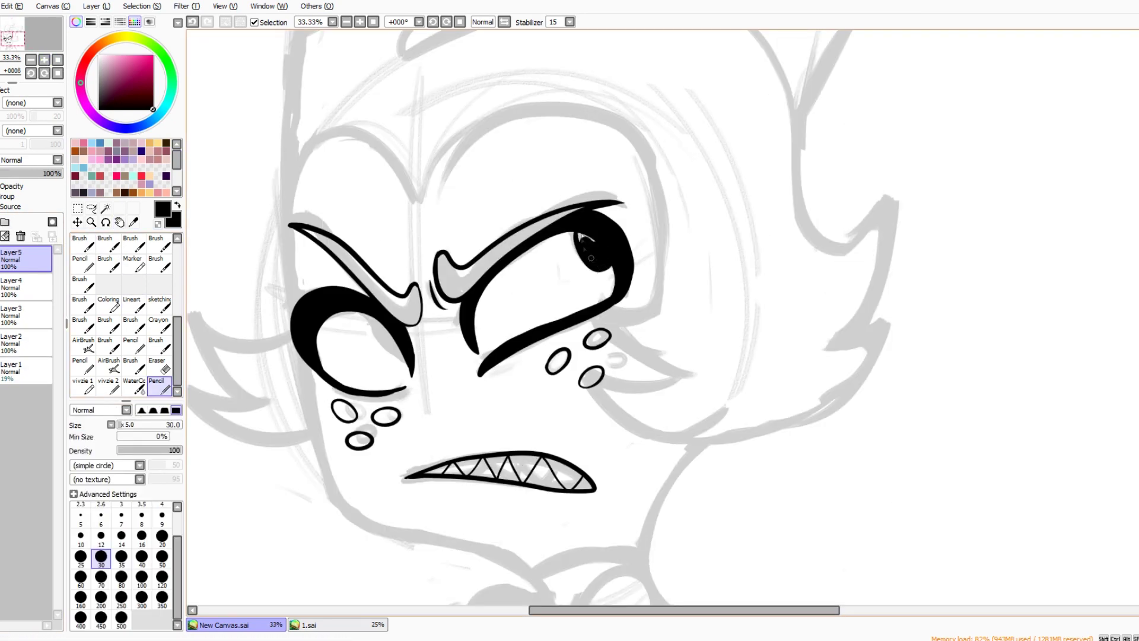
scroll(746, 335, down, 2)
scroll(746, 335, up, 2)
On a new layer, ink the heart-shaped hairline, the face and jaw outline, the neck line and the right cheek's hair strands
key(ctrl+shift+n)
drag(659, 142, 683, 359)
key(ctrl+z)
drag(424, 181, 771, 427)
key(ctrl+z)
key(ctrl+z)
drag(703, 353, 646, 551)
drag(424, 181, 286, 205)
mouse_move(286, 70)
mouse_down()
mouse_move(292, 243)
mouse_move(543, 579)
mouse_move(564, 588)
mouse_up()
Select the jaw line with the lasso and transform it to fit the chin and neck
key(a)
key(ctrl+t)
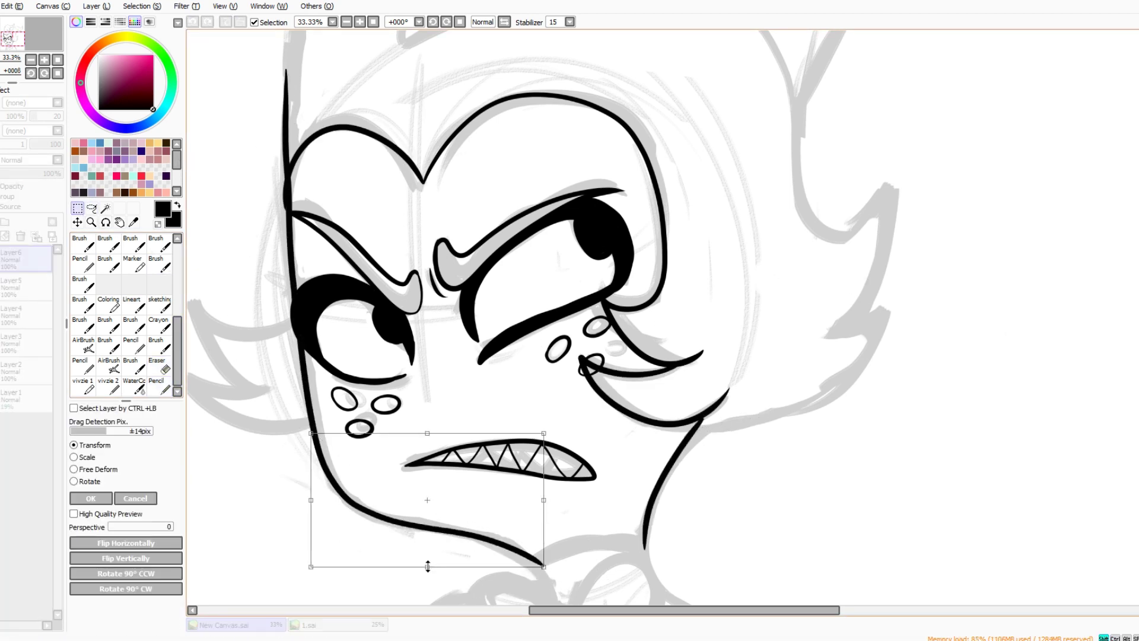
key(Escape)
key(ctrl+t)
click(90, 498)
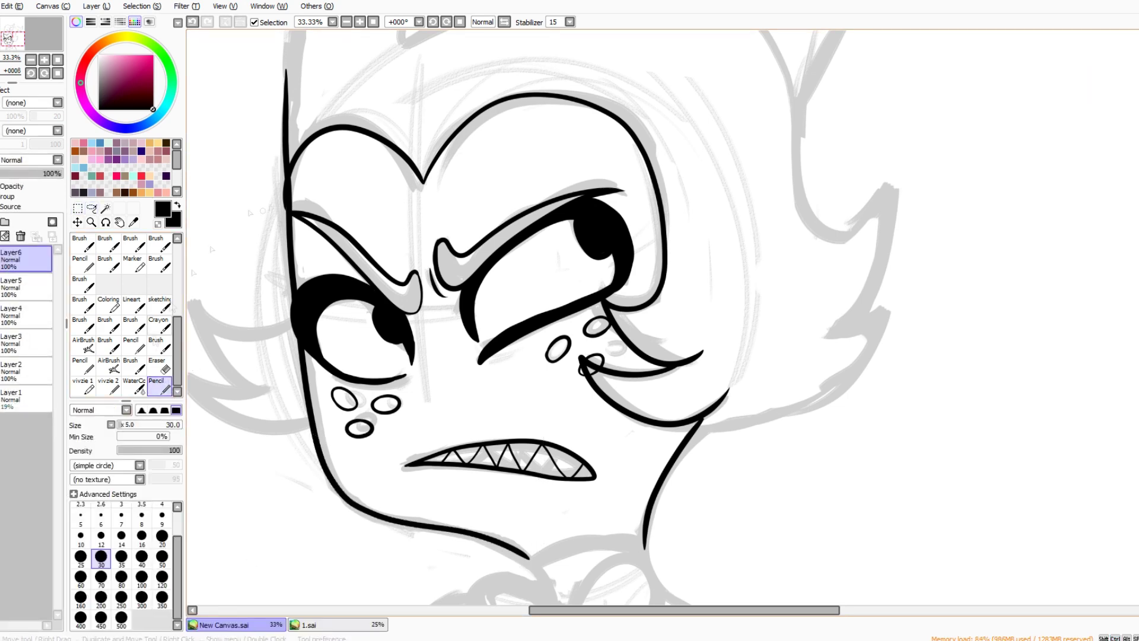
Ink the pointed outer outline of the hair on the right side of the head with the Pencil
click(158, 386)
mouse_move(578, 422)
mouse_down()
mouse_move(702, 364)
mouse_move(425, 364)
mouse_move(446, 471)
mouse_up()
mouse_move(632, 210)
mouse_down()
mouse_move(676, 443)
mouse_move(542, 539)
mouse_up()
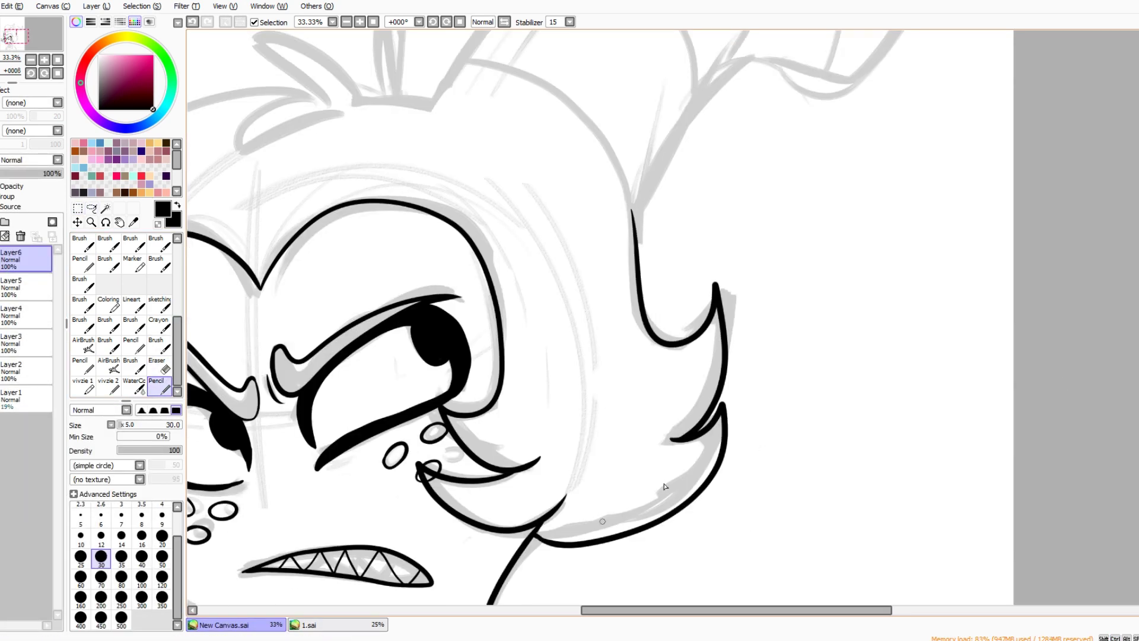
key(e)
drag(581, 390, 592, 607)
On a new layer, ink the right horn's curved outline and its crosswise bands
key(ctrl+shift+n)
key(n)
mouse_move(443, 341)
mouse_down()
mouse_move(688, 121)
mouse_move(659, 444)
mouse_move(473, 291)
mouse_up()
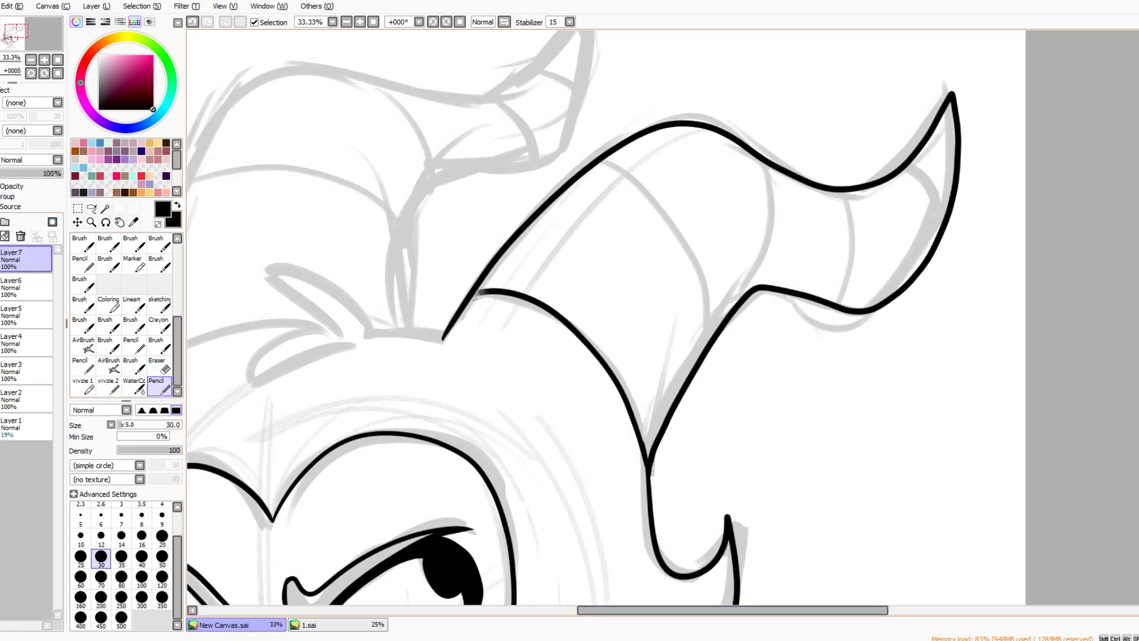
drag(715, 335, 594, 164)
Ink the spiky forehead hair tuft and the short hairline between the two horns
drag(653, 356, 920, 356)
mouse_move(712, 338)
mouse_down()
mouse_move(596, 327)
mouse_move(606, 349)
mouse_up()
scroll(653, 326, up, 2)
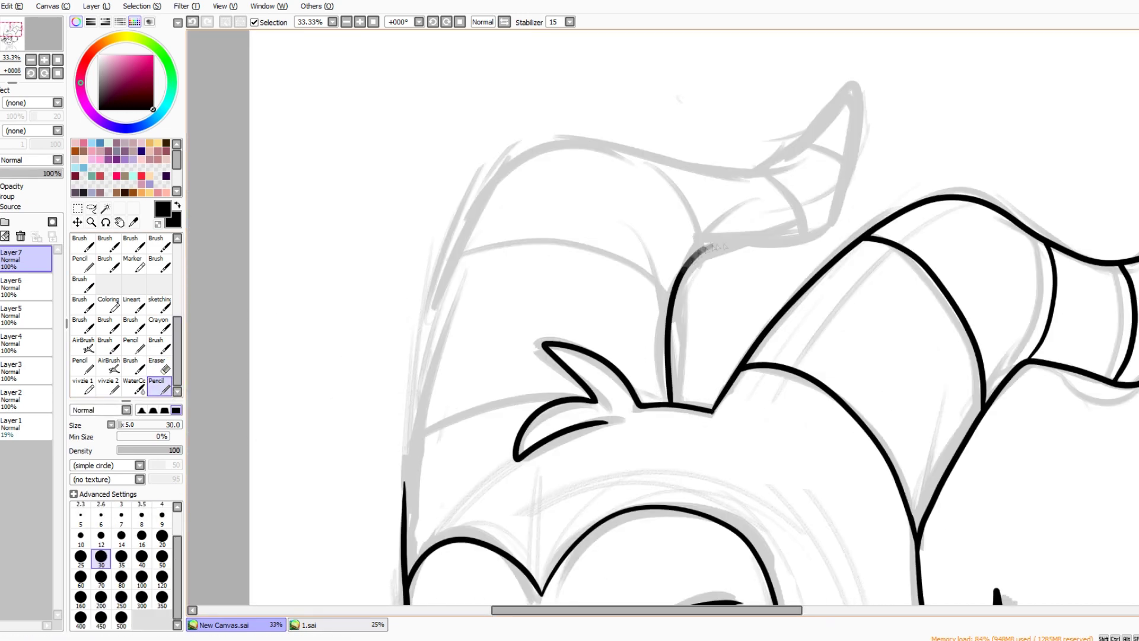
Ink the left horn's outline and adjust its outer edge with a transform
drag(516, 150, 397, 537)
key(ctrl+t)
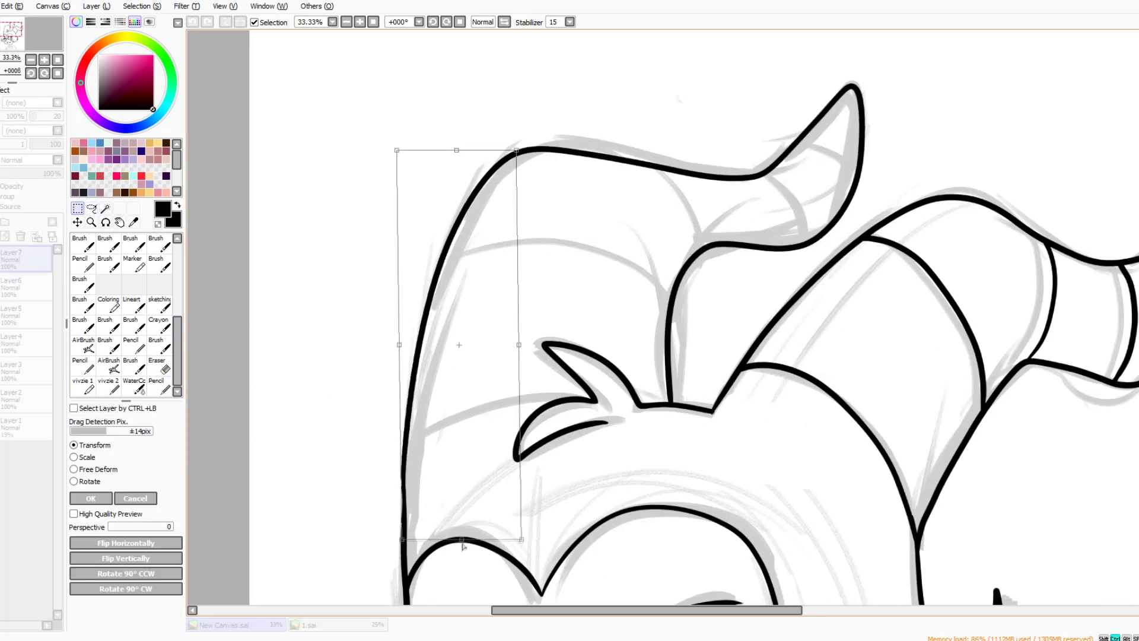
key(Return)
scroll(356, 496, down, 3)
scroll(356, 495, up, 3)
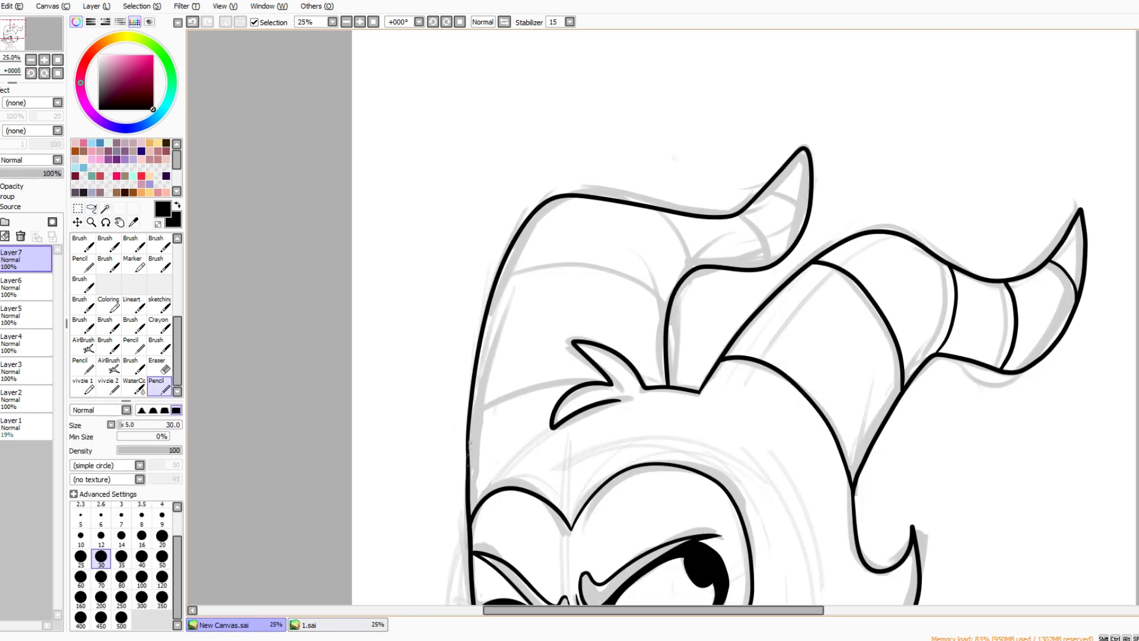
Lasso the left horn's tip and stretch it slightly upward with a transform
key(a)
drag(736, 202, 739, 198)
key(ctrl+t)
drag(819, 146, 820, 86)
key(Return)
scroll(817, 158, up, 1)
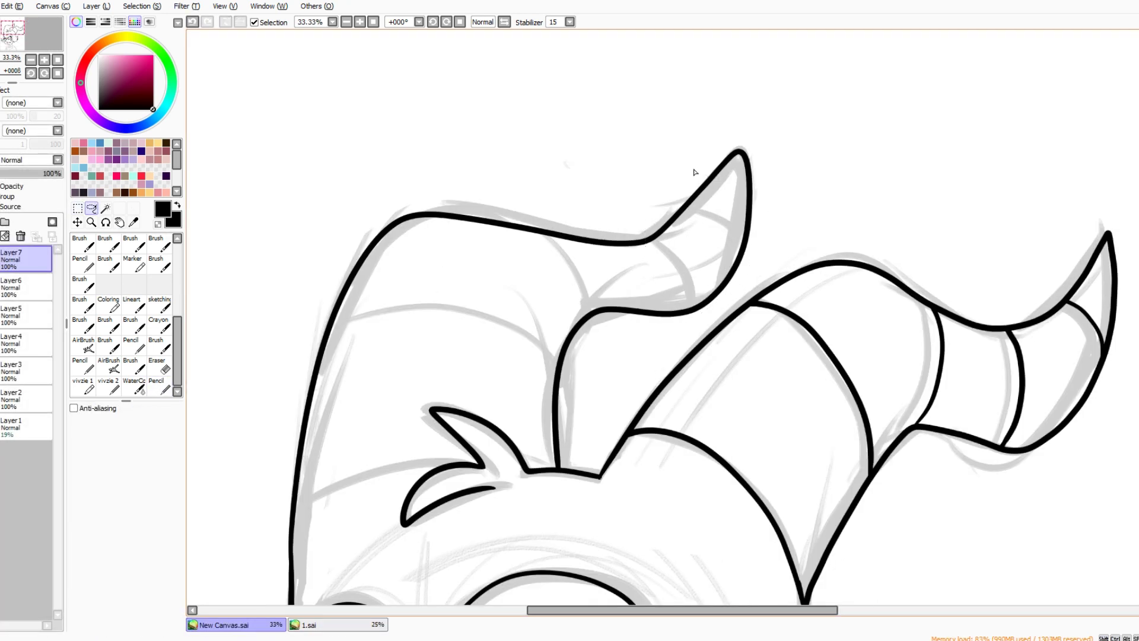
Ink the curved bands across the left horn and the hairline at its base
key(e)
key(n)
mouse_move(703, 187)
mouse_down()
mouse_move(748, 178)
mouse_move(751, 198)
mouse_up()
key(ctrl+z)
drag(700, 190, 745, 232)
drag(653, 241, 686, 312)
mouse_move(552, 235)
mouse_down()
mouse_move(588, 319)
mouse_move(332, 323)
mouse_up()
drag(479, 453, 295, 516)
key(e)
scroll(991, 370, down, 3)
scroll(676, 317, down, 2)
key(ctrl+plus)
Lasso the left cheek's hair spikes on Layer6 and stretch them upward with a transform
click(24, 285)
click(92, 208)
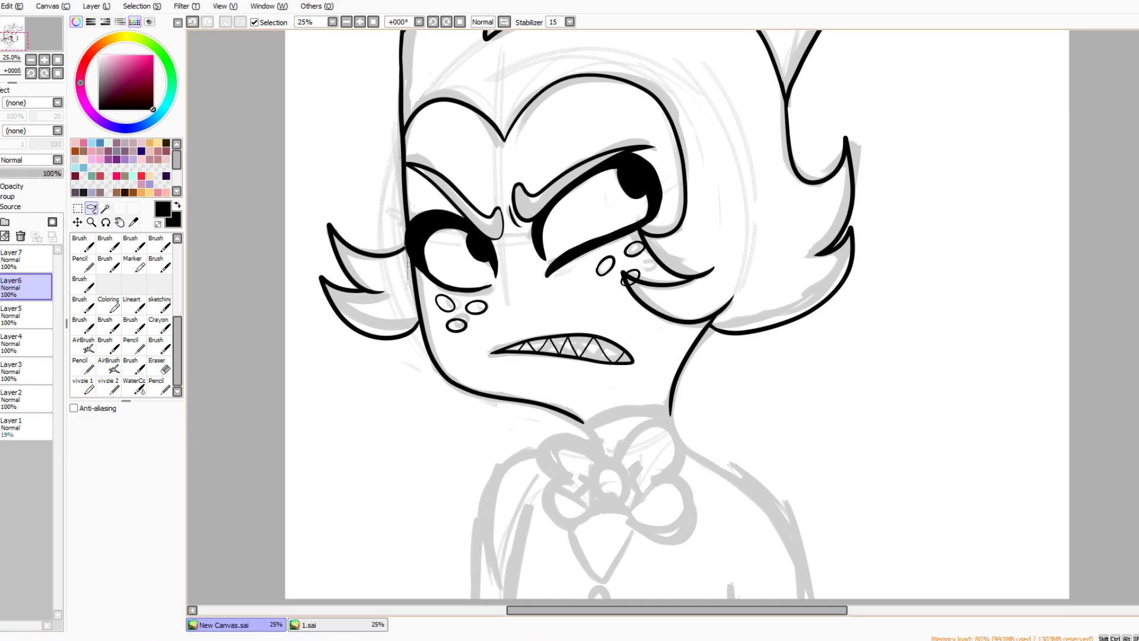
drag(324, 360, 415, 296)
key(ctrl+t)
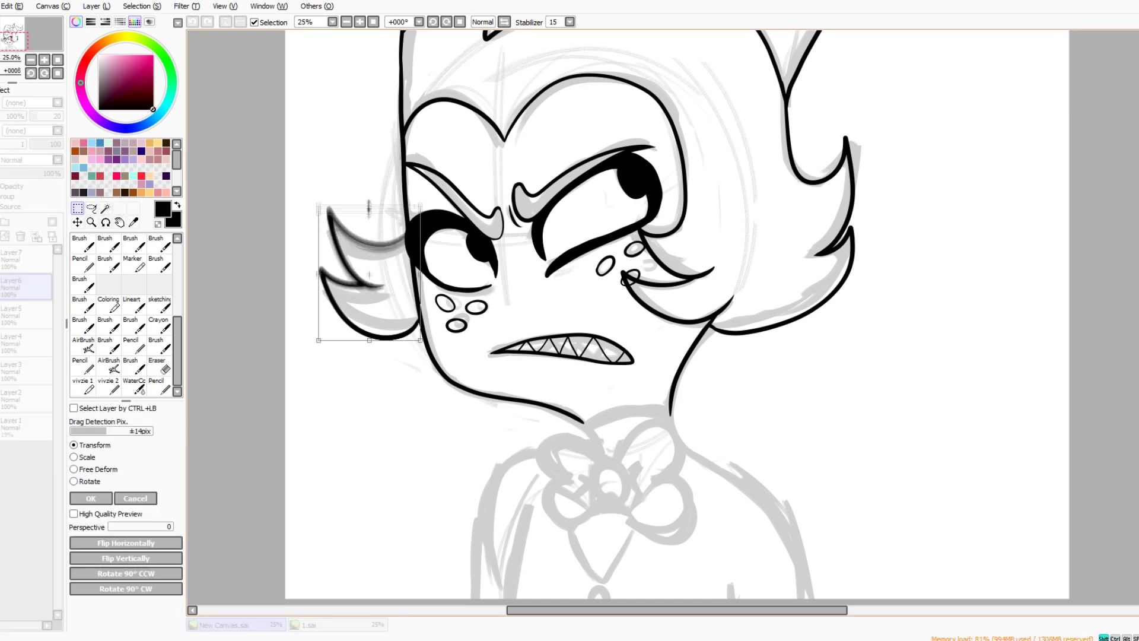
scroll(611, 309, down, 2)
key(Return)
Ink the collar and the bow tie with two rounded loops, a central knot and crease details
scroll(611, 308, up, 3)
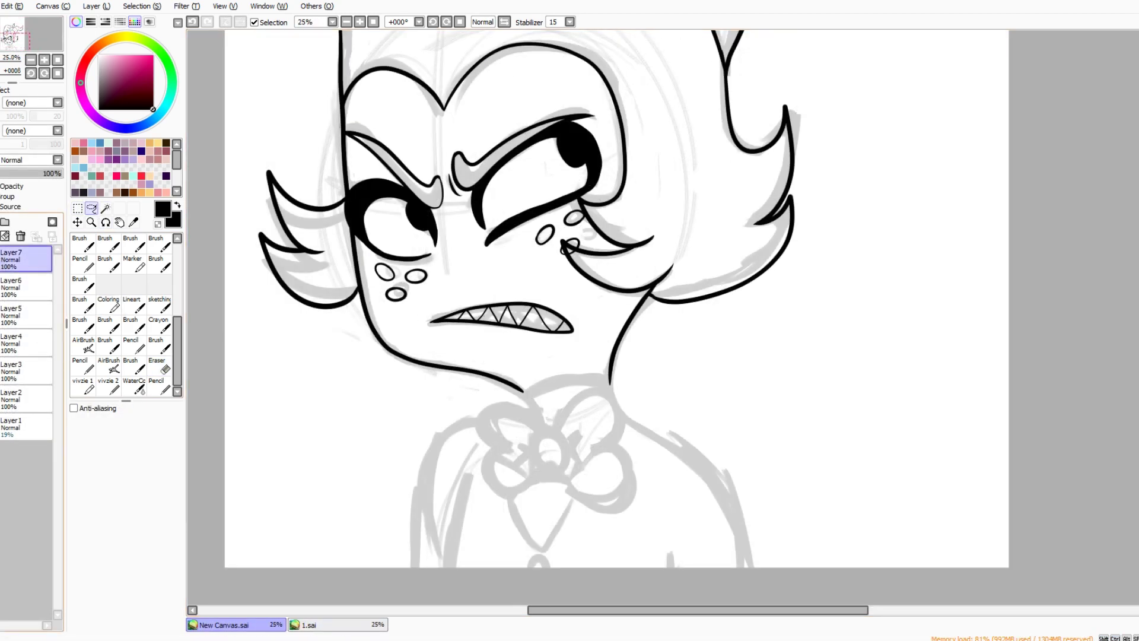
scroll(593, 297, down, 3)
key(n)
mouse_move(496, 274)
mouse_down()
mouse_move(502, 282)
mouse_move(445, 291)
mouse_up()
mouse_move(458, 243)
mouse_down()
mouse_move(456, 305)
mouse_move(489, 306)
mouse_up()
On a new layer, ink the left arm's inner line and try out the shoulder curves
key(ctrl+shift+n)
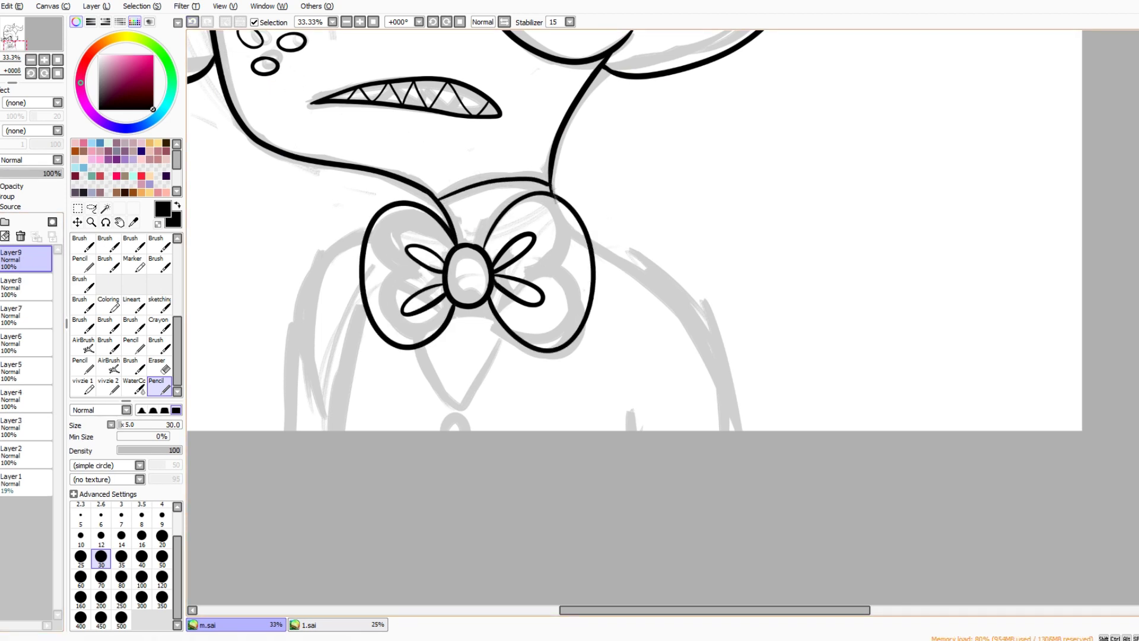
drag(367, 232, 292, 432)
key(ctrl+z)
key(ctrl+y)
key(ctrl+z)
mouse_move(593, 244)
mouse_down()
mouse_move(688, 311)
mouse_move(728, 426)
mouse_up()
key(ctrl+z)
scroll(635, 231, down, 1)
scroll(584, 309, up, 5)
key(ctrl+y)
key(ctrl+z)
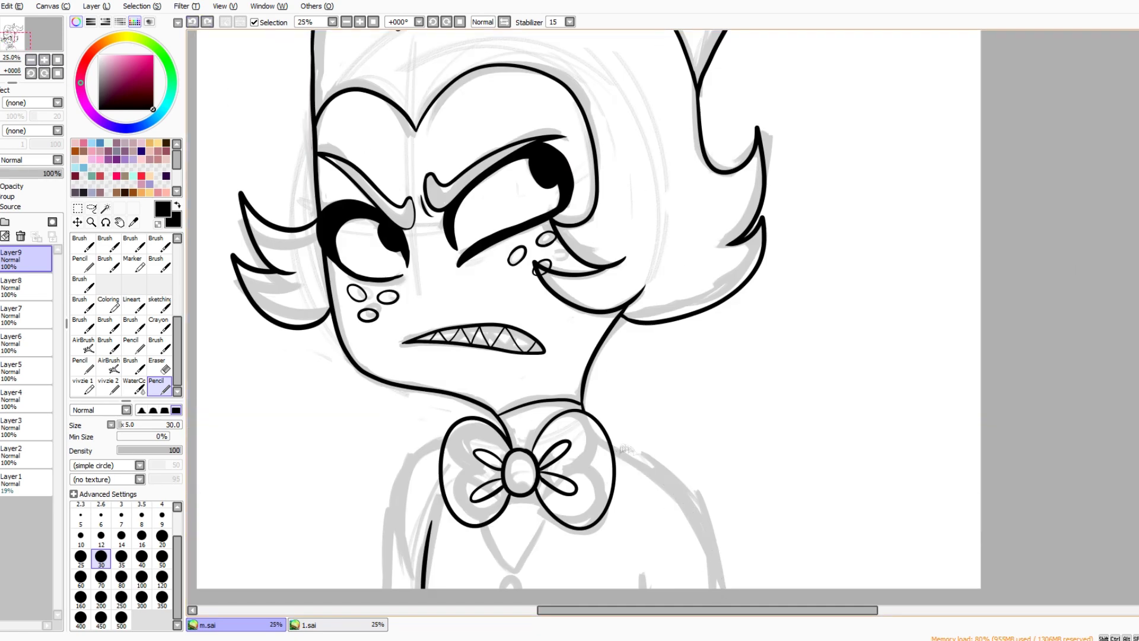
Ink the left shoulder and outer sleeve, comparing versions of the right shoulder line
key(ctrl+y)
key(ctrl+y)
key(ctrl+z)
key(ctrl+y)
scroll(589, 309, down, 1)
key(ctrl+z)
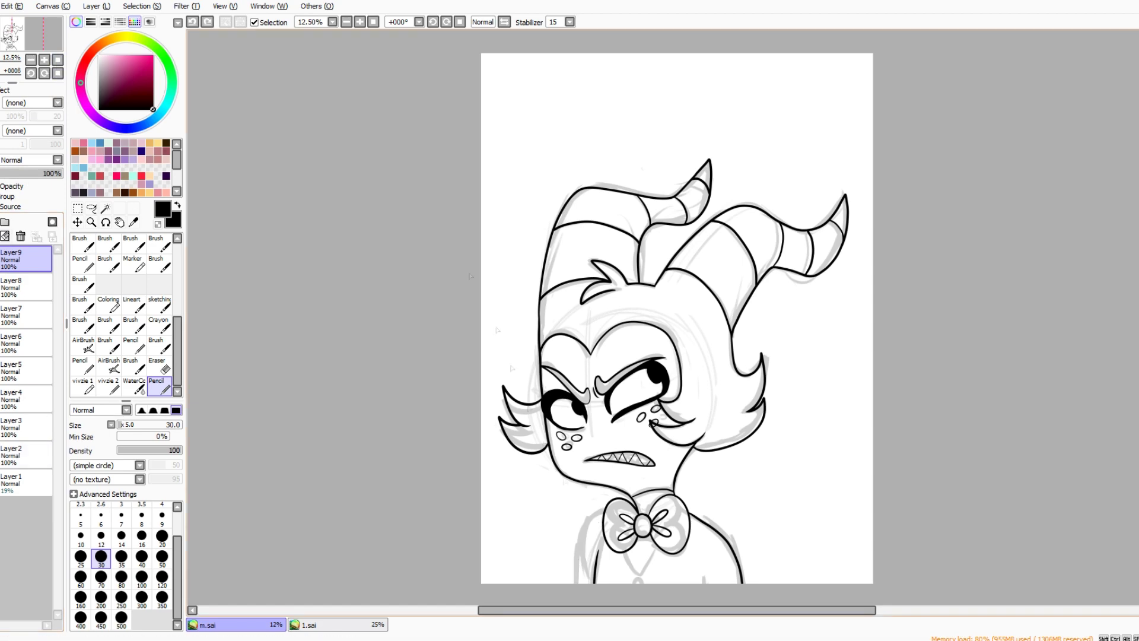
key(e)
key(n)
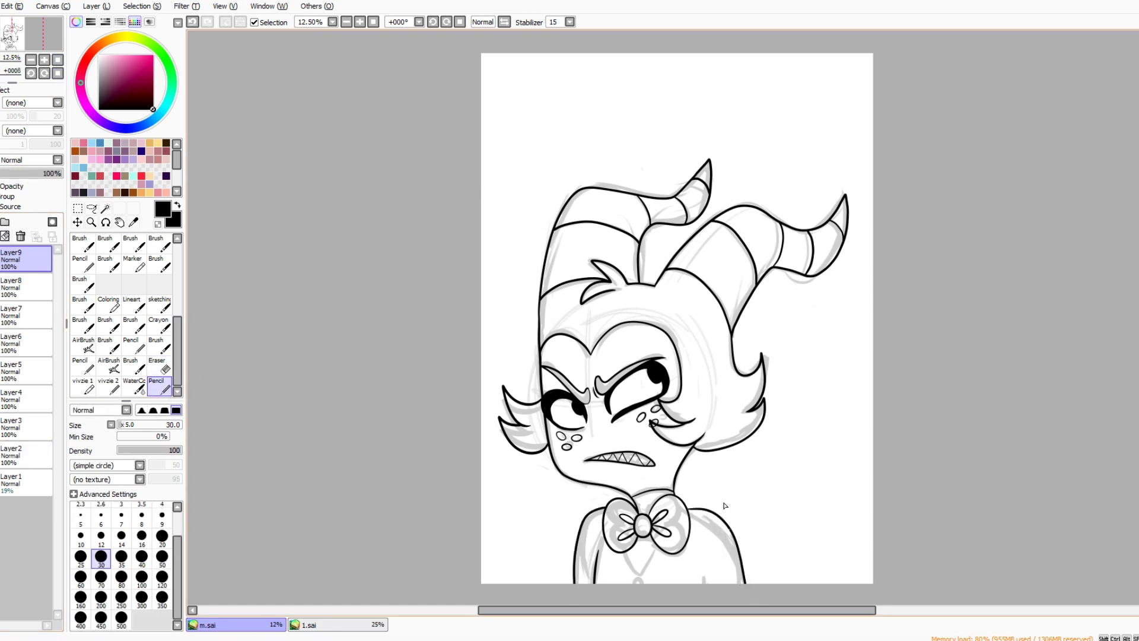
Redraw the right shoulder and sleeve, and ink the jacket's V-shaped neckline with its front seam
scroll(677, 326, up, 1)
drag(504, 382, 503, 32)
key(ctrl+z)
key(ctrl+y)
key(ctrl+z)
key(ctrl+y)
key(ctrl+z)
key(ctrl+y)
key(ctrl+z)
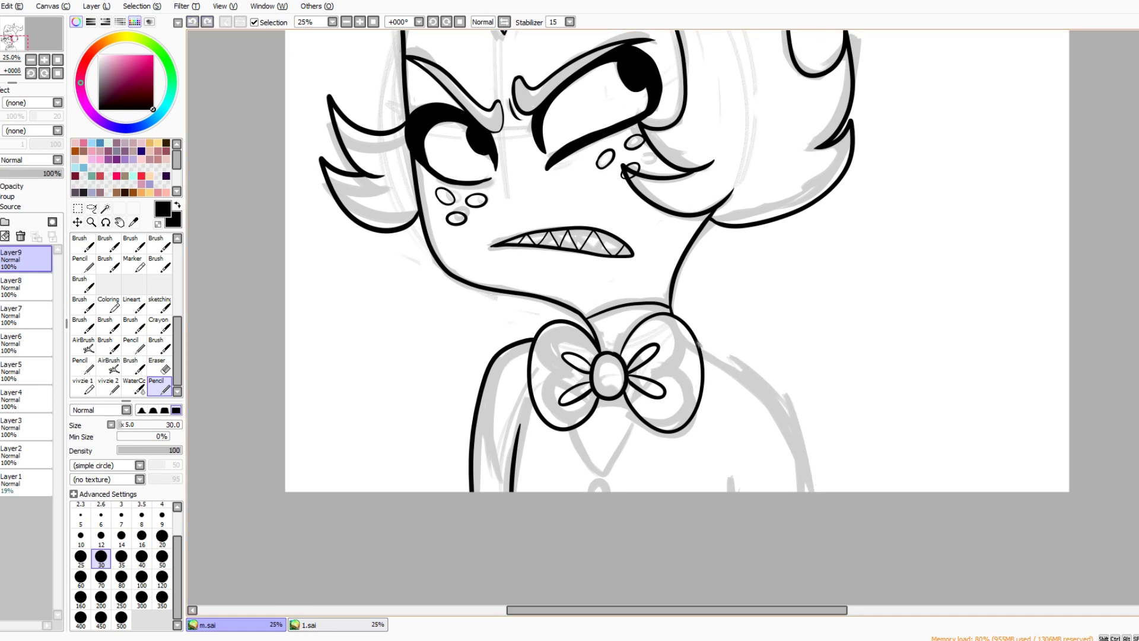
key(ctrl+y)
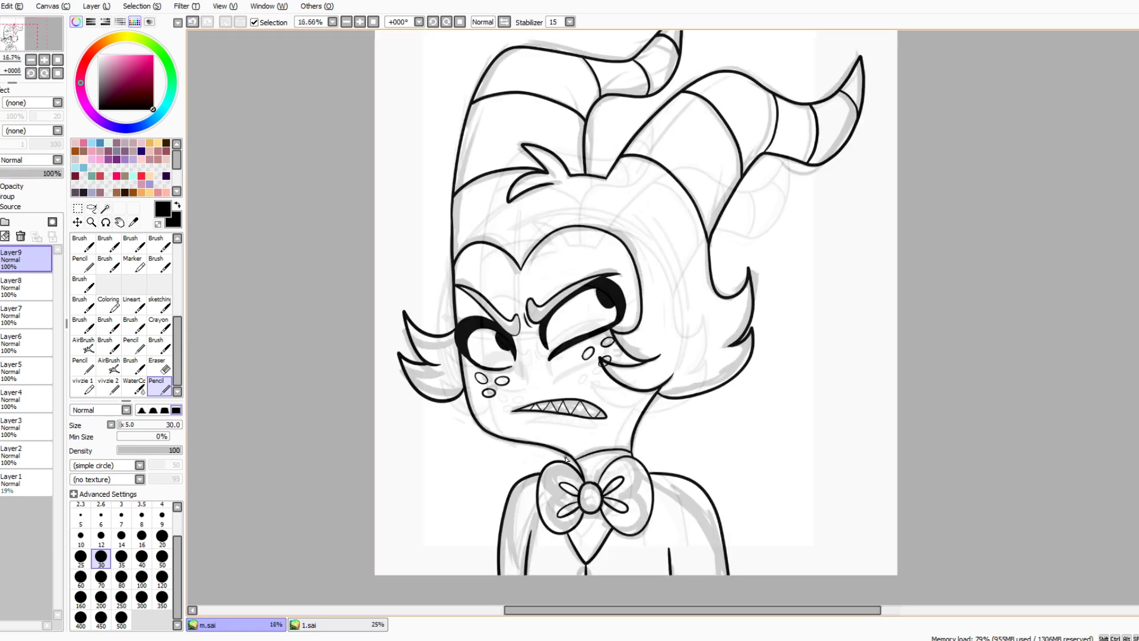
Merge the line art layers into Layer2 and crop the canvas closer around the character
key(ctrl+e)
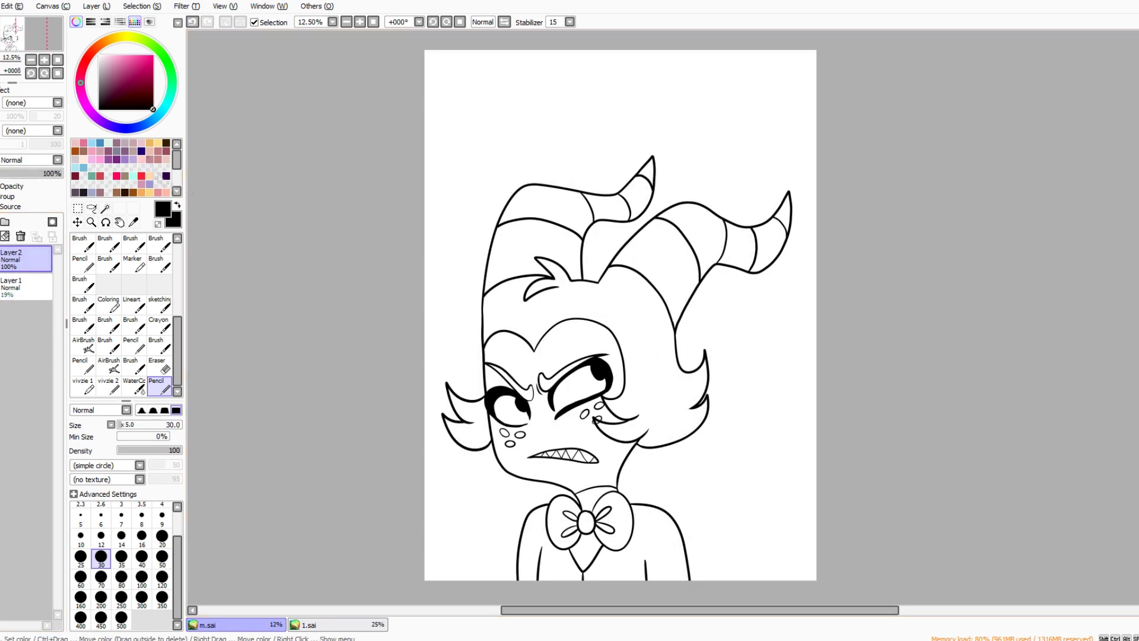
key(m)
drag(809, 585, 413, 144)
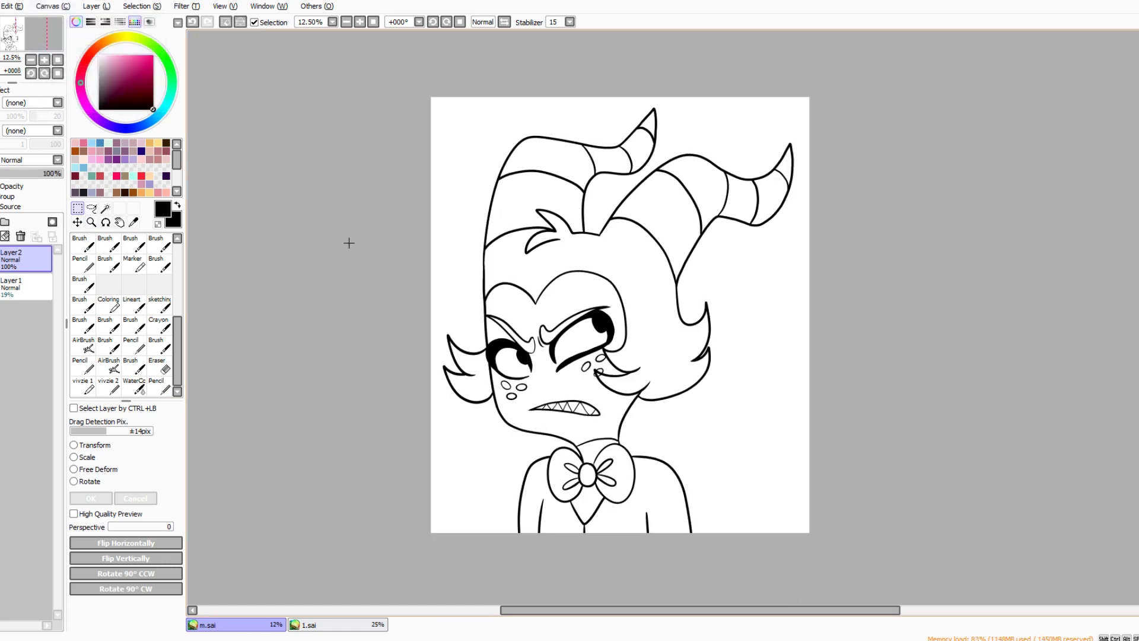
Select the character's silhouette with the Magic Wand and fill it red on a new layer beneath the line art
click(106, 208)
click(593, 356)
click(27, 285)
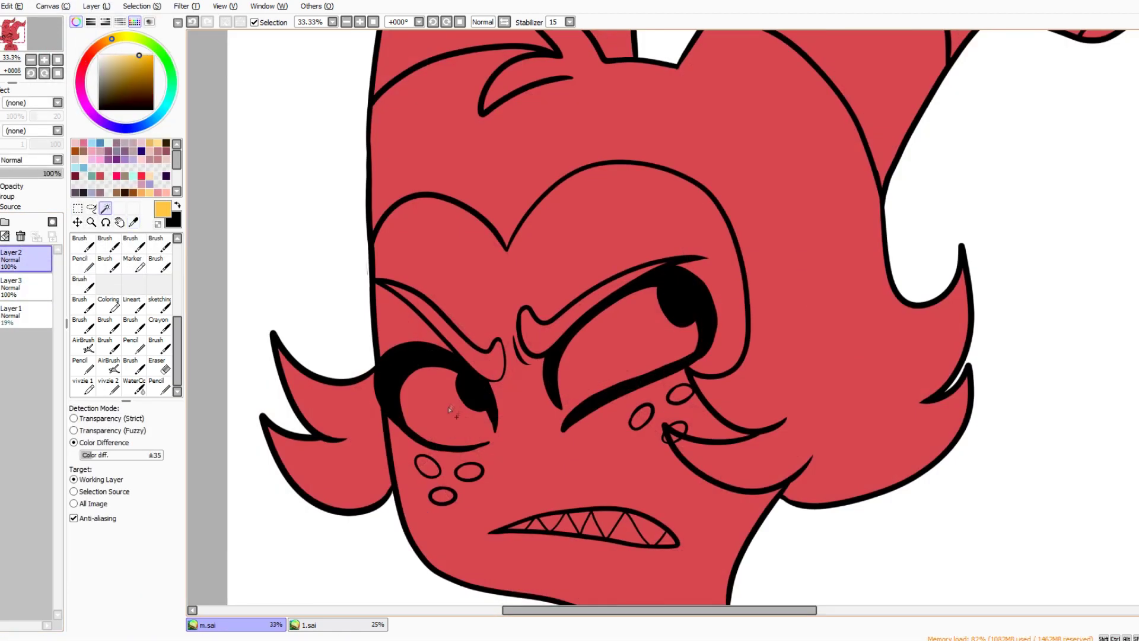
On a new layer, paint both eyes yellow-orange with the Pencil, using size 170 for the large areas
click(156, 386)
click(5, 222)
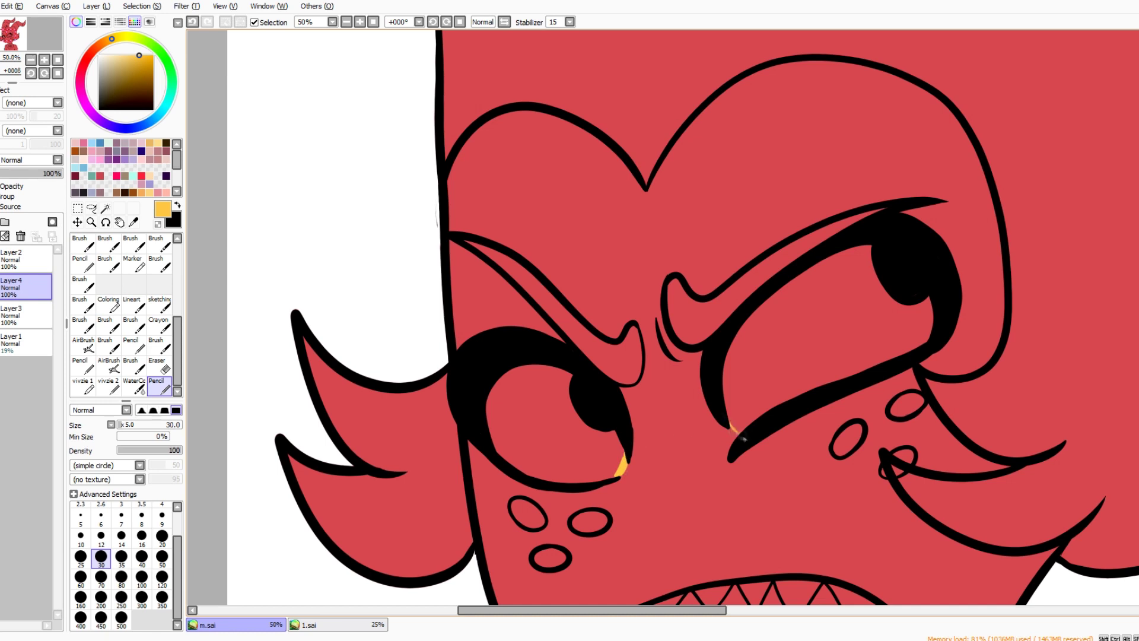
drag(736, 403, 902, 312)
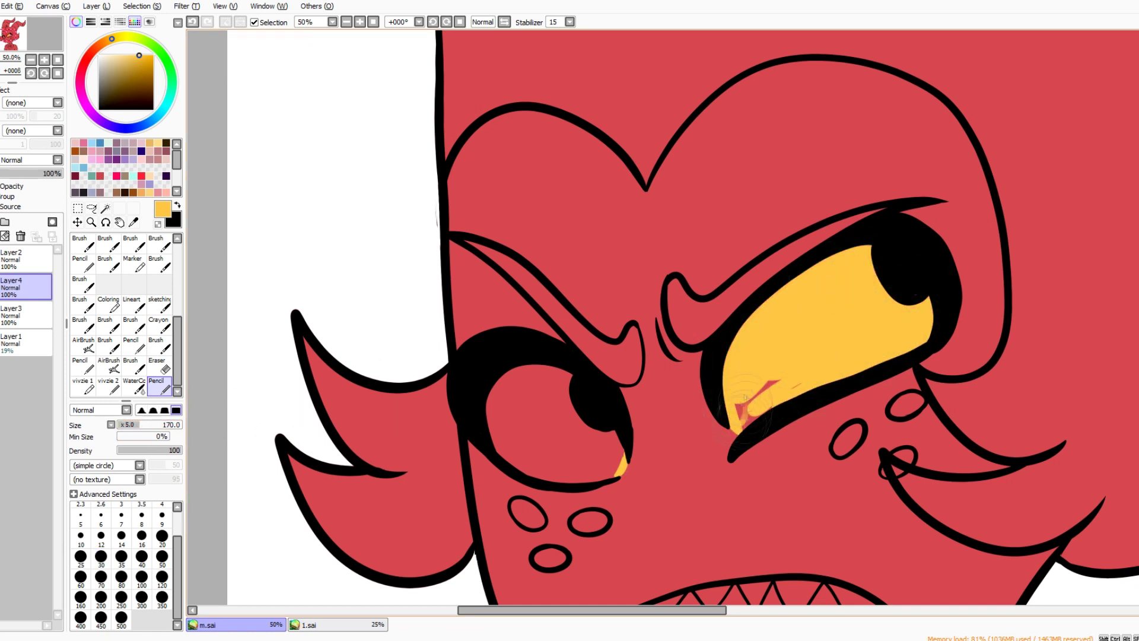
mouse_move(608, 454)
mouse_down()
mouse_move(560, 459)
mouse_move(576, 415)
mouse_up()
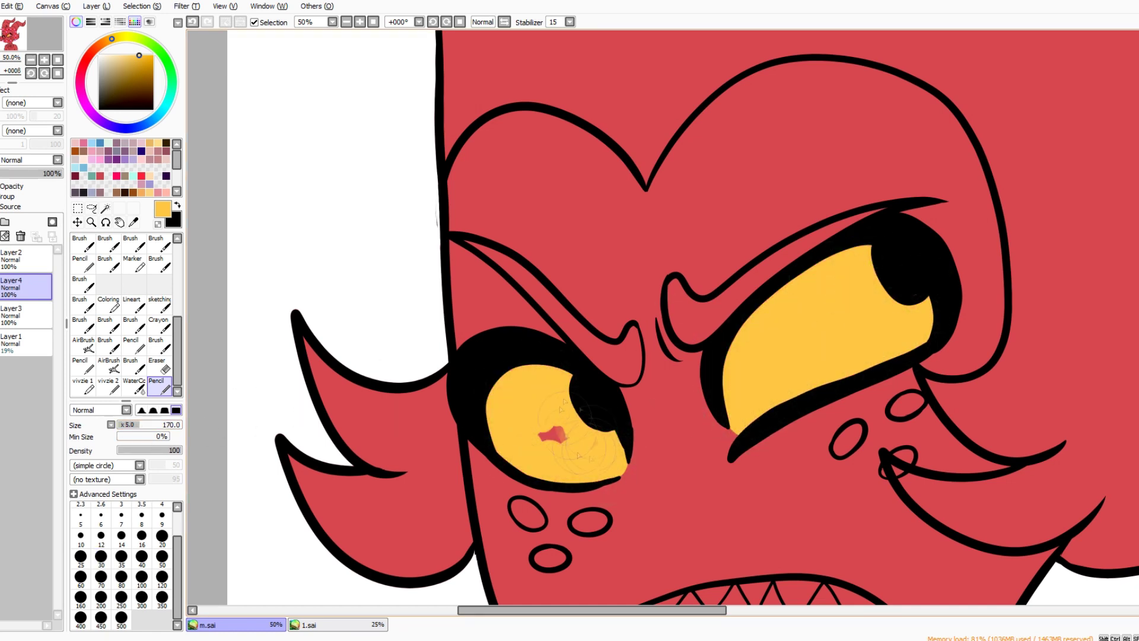
Color the hair and cheek freckles off-white on Layer5 and paint the teeth white
click(26, 258)
alt+click(917, 294)
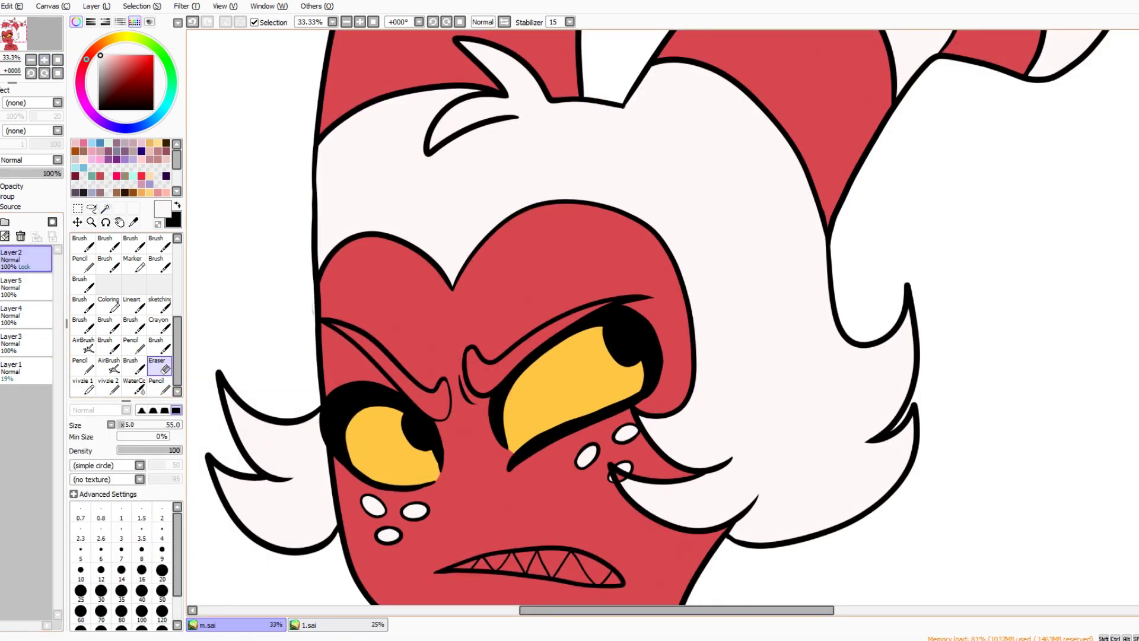
scroll(620, 308, down, 3)
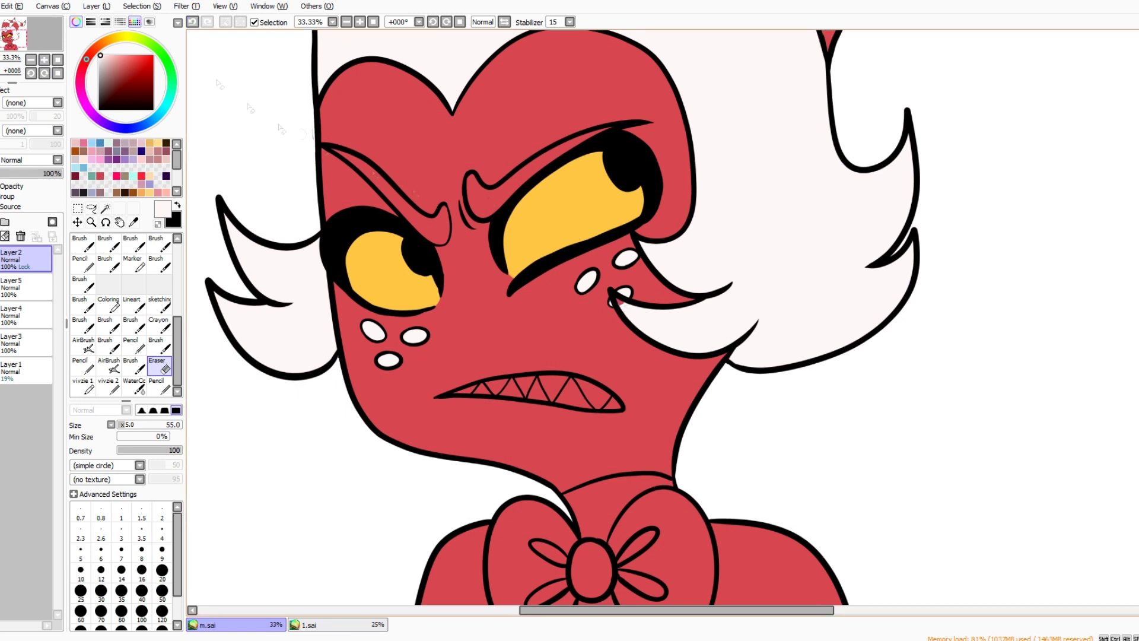
key(Down)
key(n)
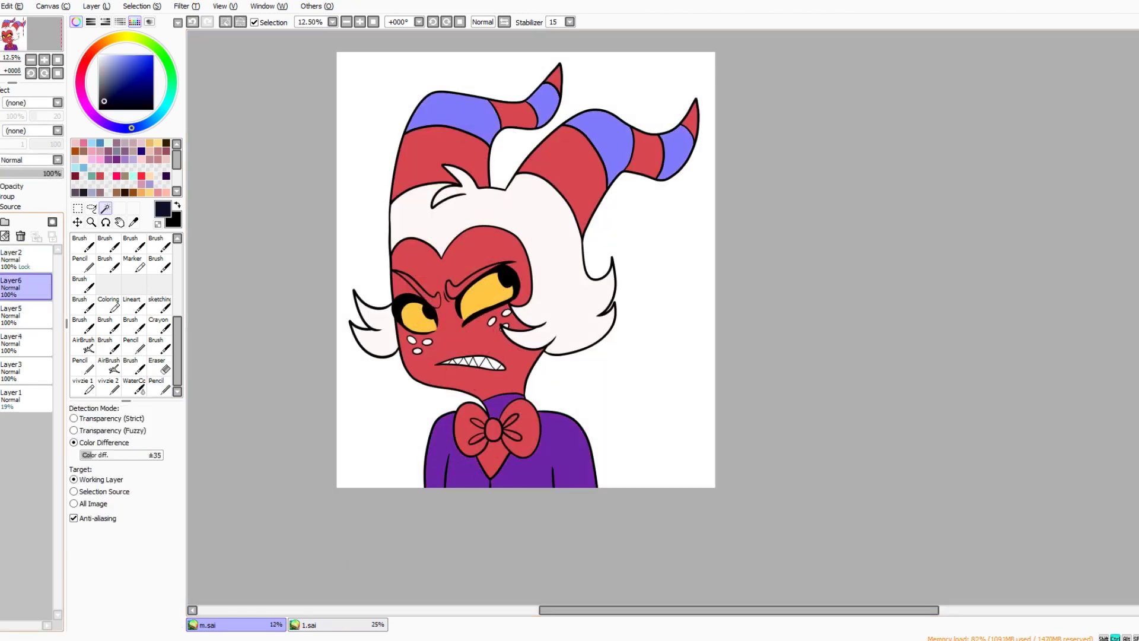
Color the outfit with a dark navy suit, a coral-red bow tie and a white shirt front
scroll(623, 309, up, 2)
click(409, 427)
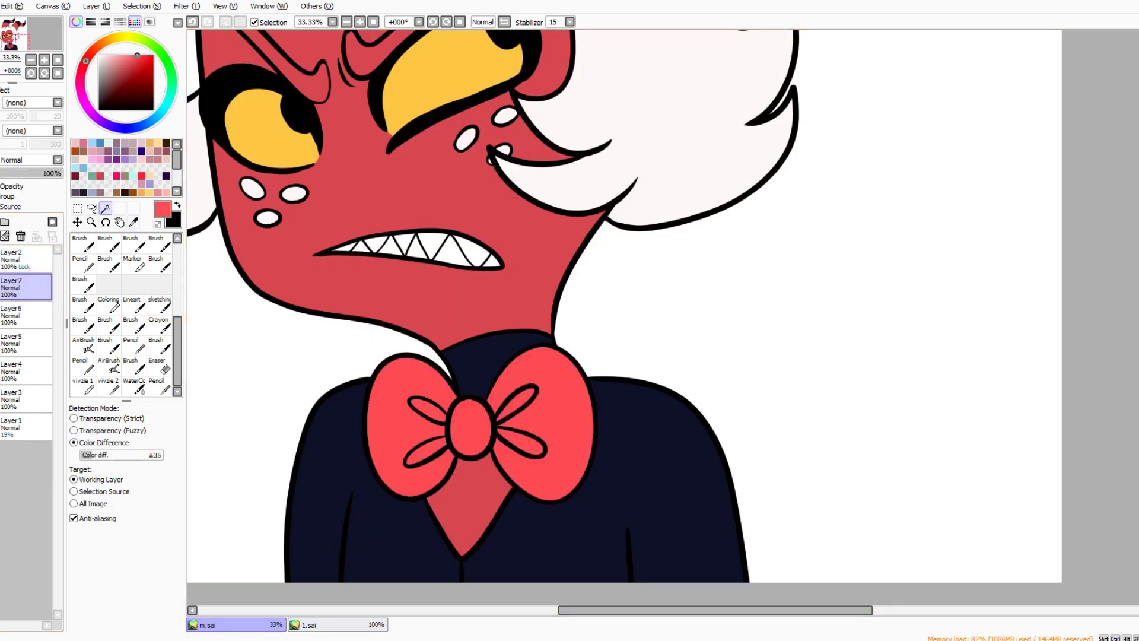
click(10, 344)
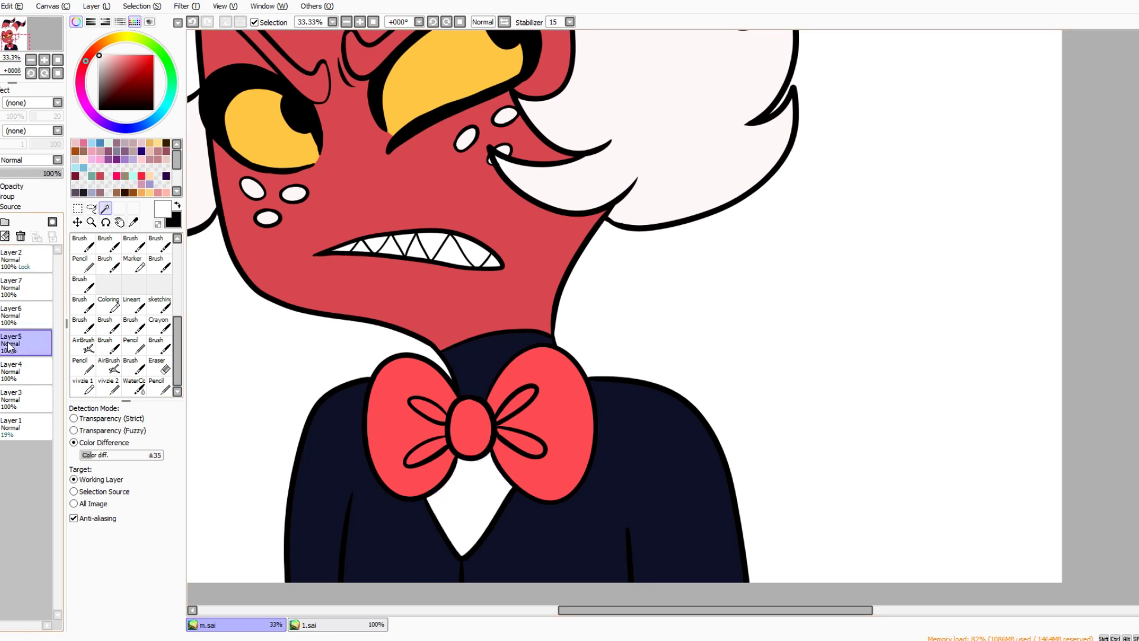
scroll(623, 309, down, 2)
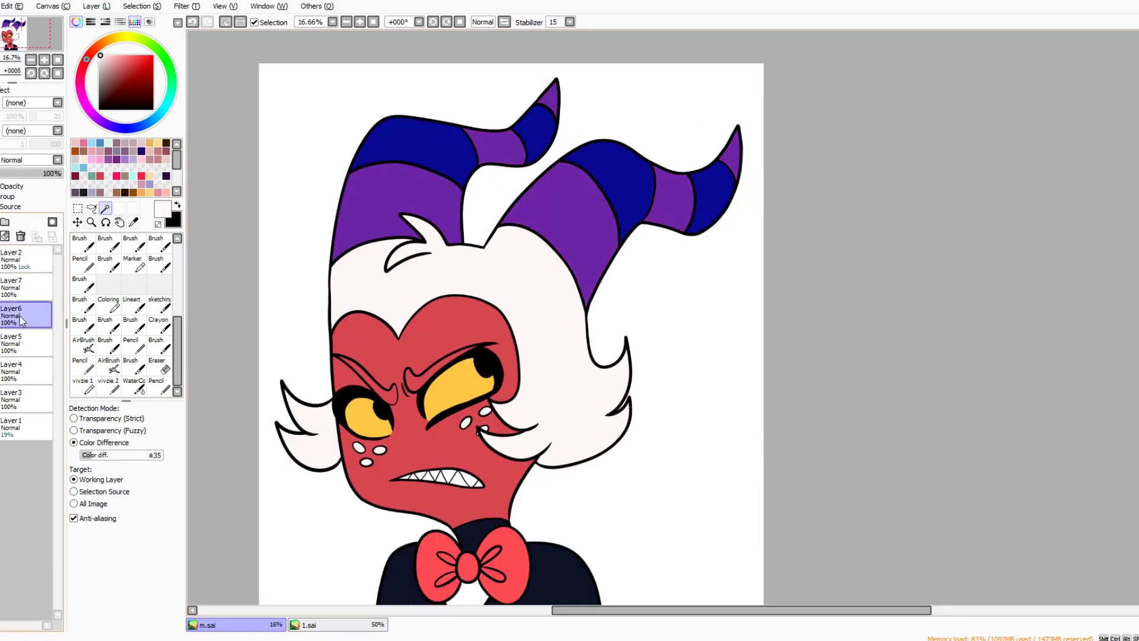
Color the horns' alternating stripes off-white on Layer9 and dark navy on Layer10
click(24, 343)
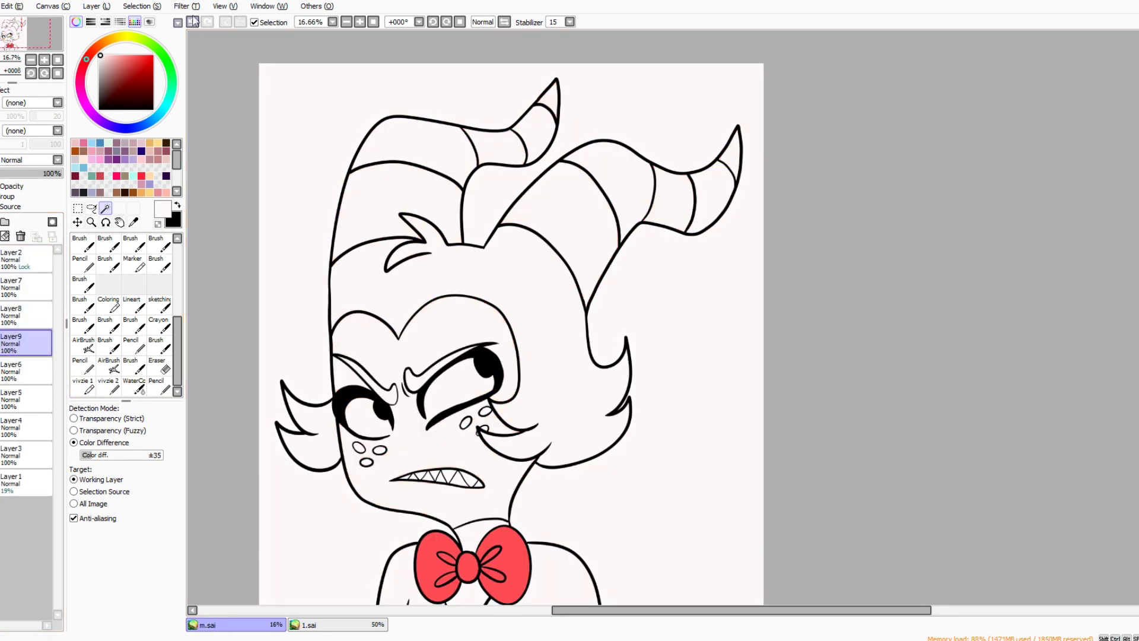
click(12, 258)
click(403, 190)
click(499, 142)
key(ctrl+z)
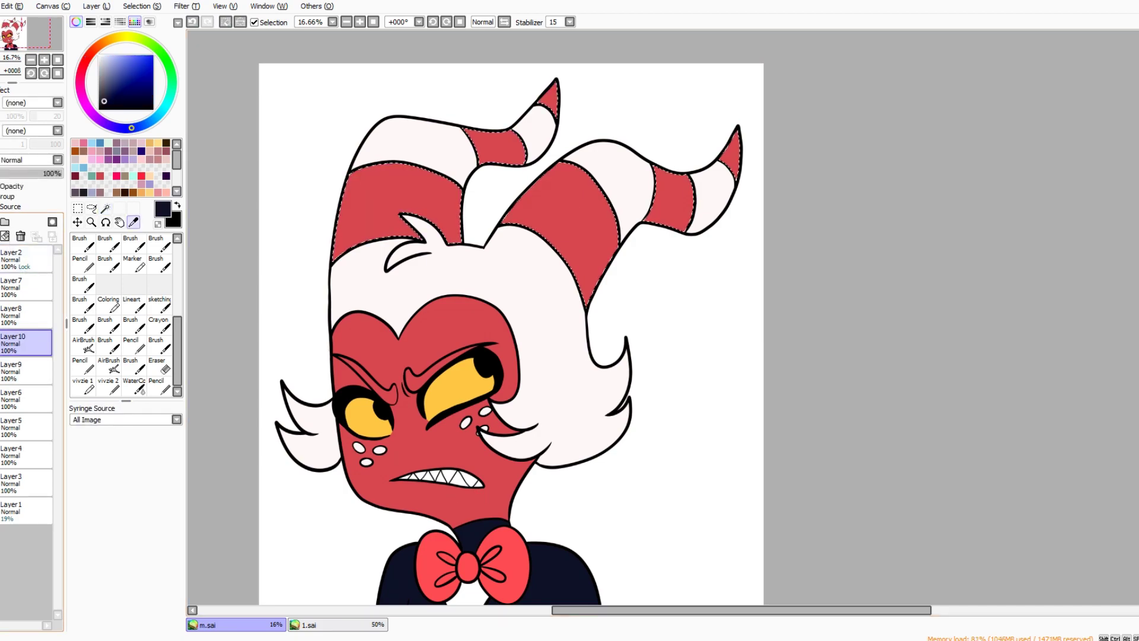
click(582, 211)
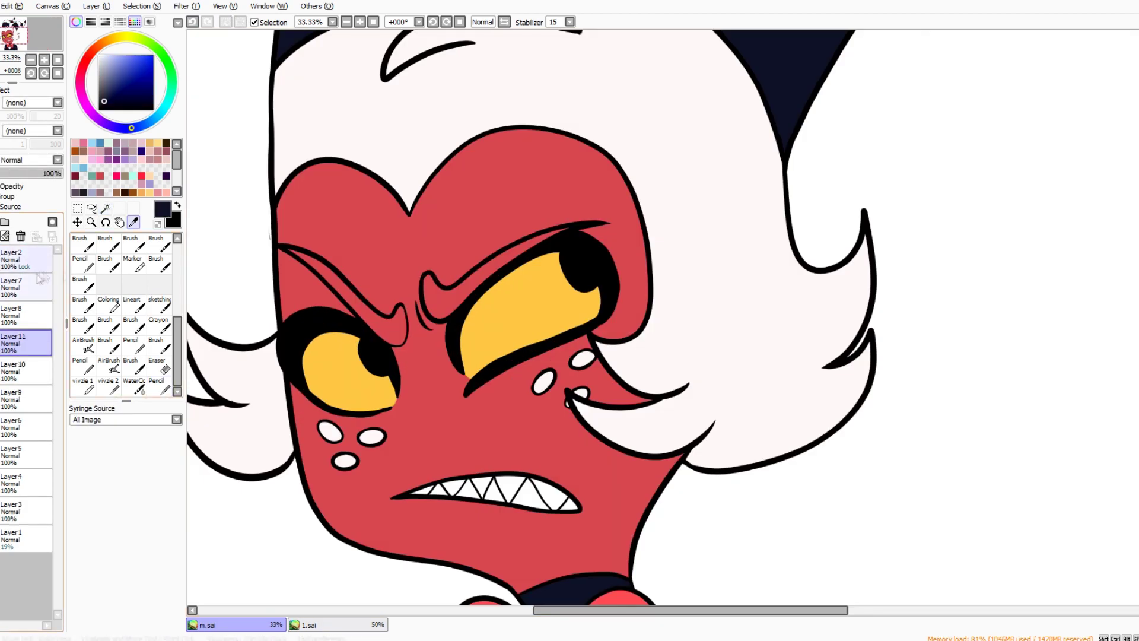
Fill the eyebrows dark navy on Layer11 and add a Multiply layer at 37% opacity, limited to the character's silhouette selection
click(40, 278)
key(ctrl+z)
key(ctrl+minus)
key(w)
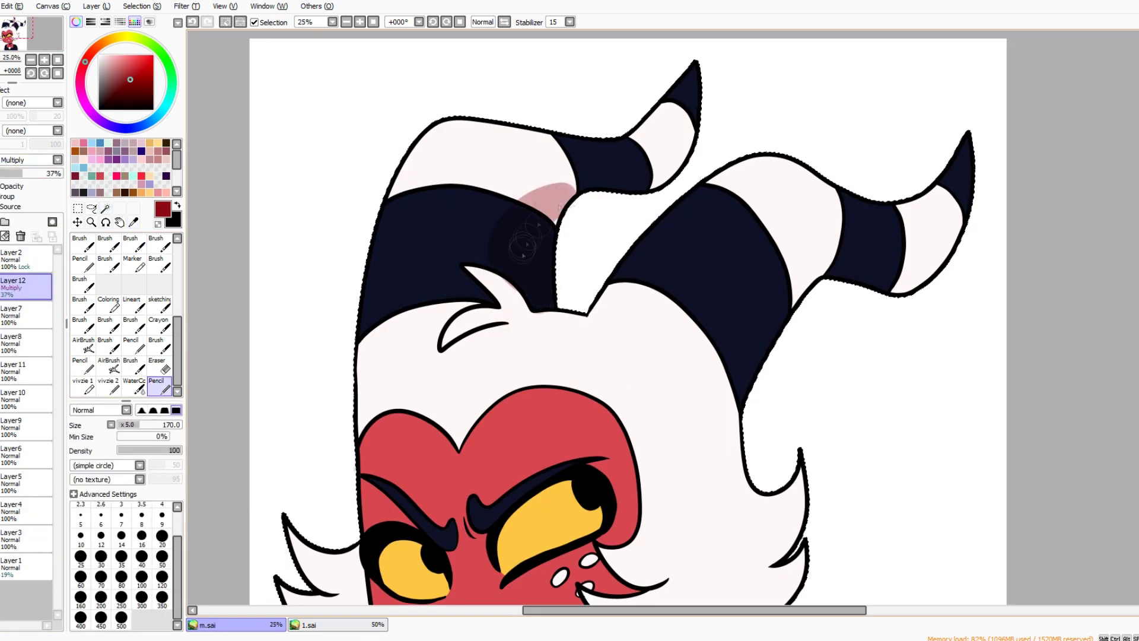
Shade the undersides of both horns and the forelock in dark red on Layer12, using the size 170 Pencil
drag(523, 240, 478, 286)
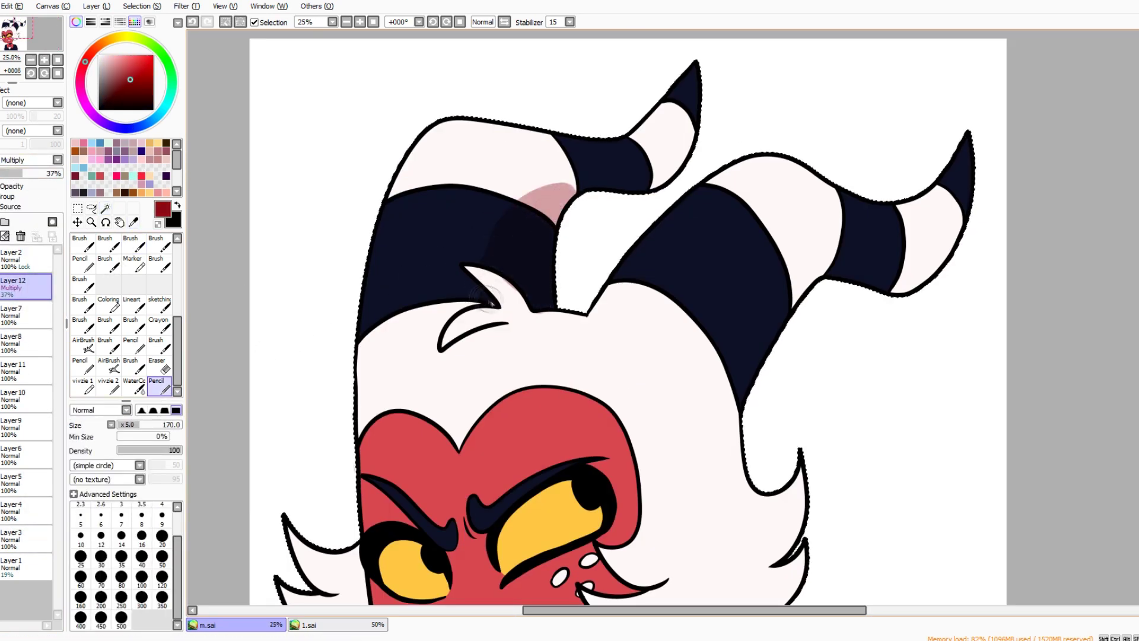
drag(689, 116, 658, 178)
drag(502, 302, 469, 270)
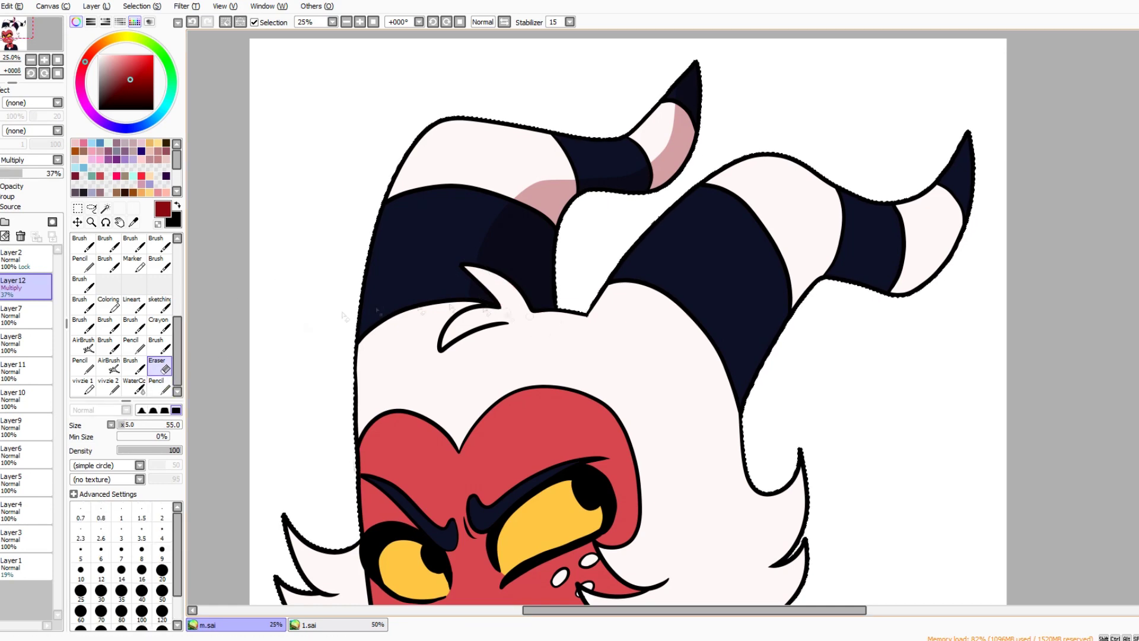
drag(504, 318, 448, 351)
drag(736, 386, 733, 427)
drag(961, 195, 896, 291)
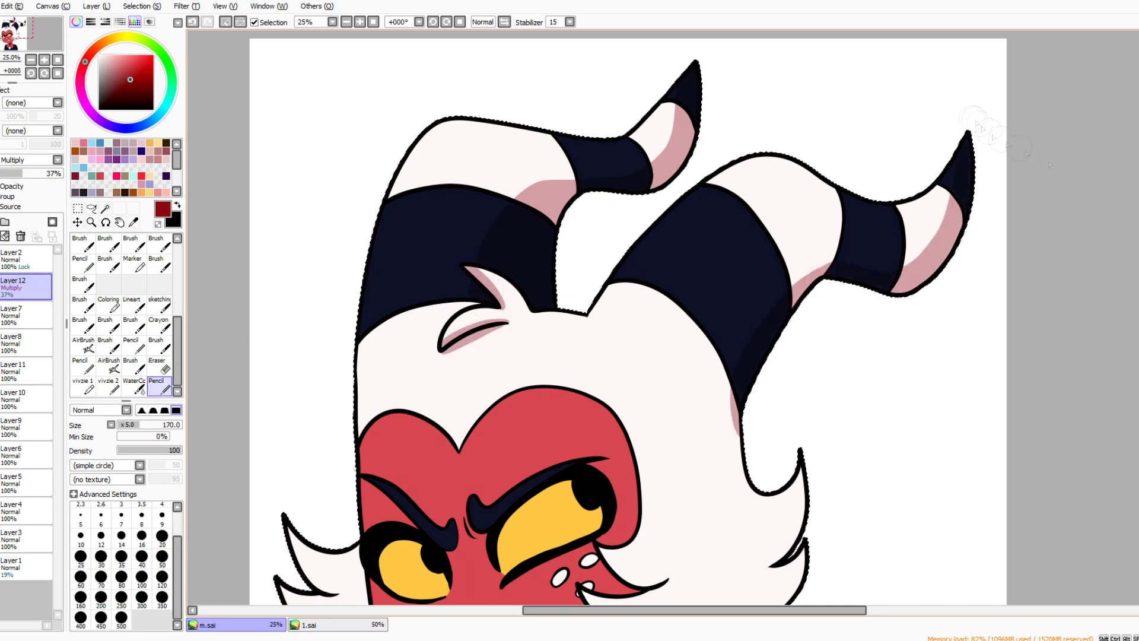
Shade the side hair curls and the upper part of both eyes on Layer12, trimming the edges with the Eraser
scroll(810, 300, down, 3)
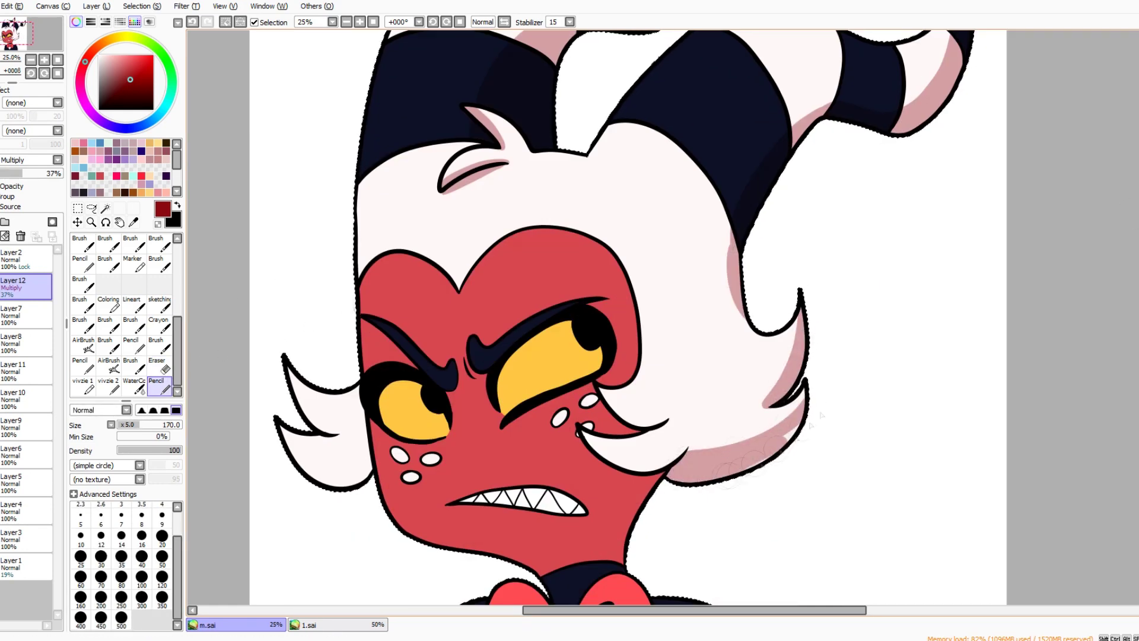
click(24, 259)
click(159, 365)
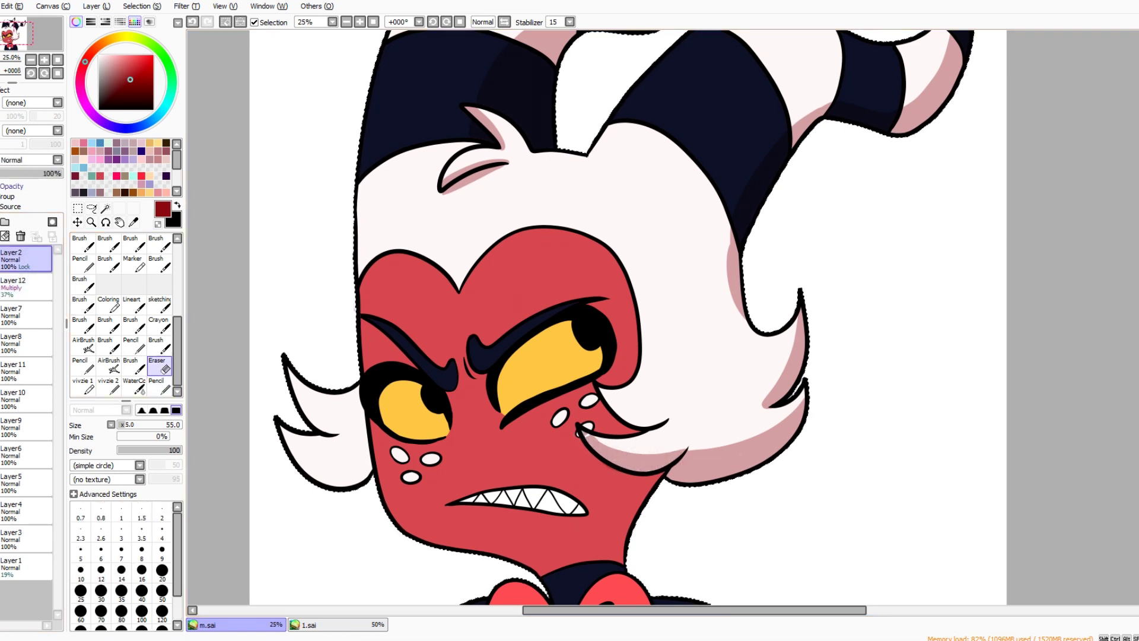
click(23, 287)
click(159, 386)
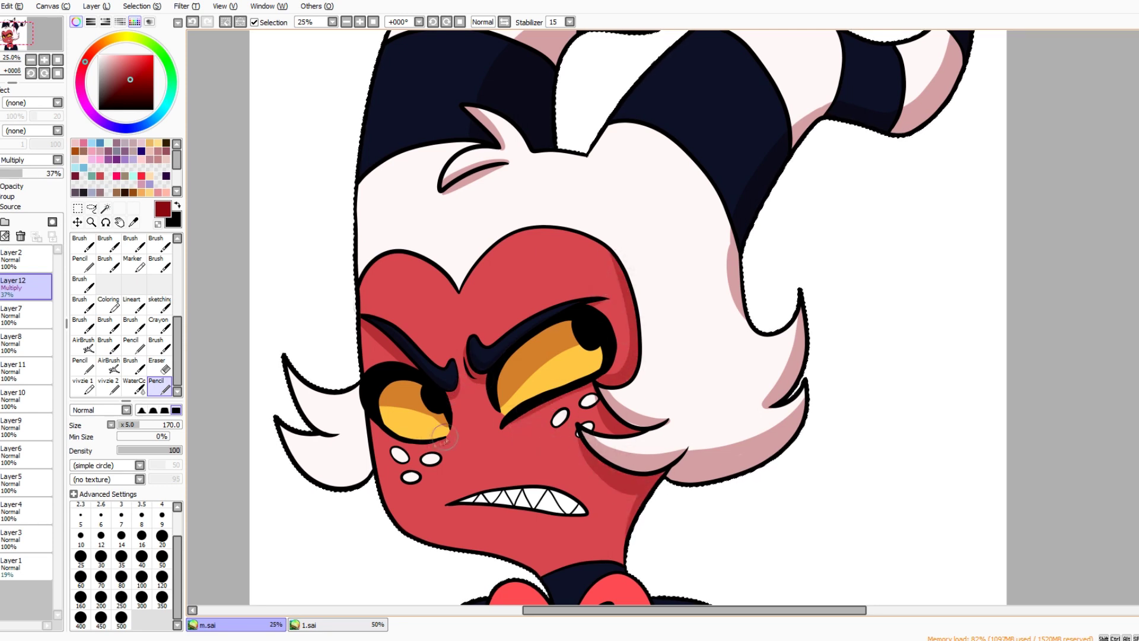
drag(348, 444, 314, 481)
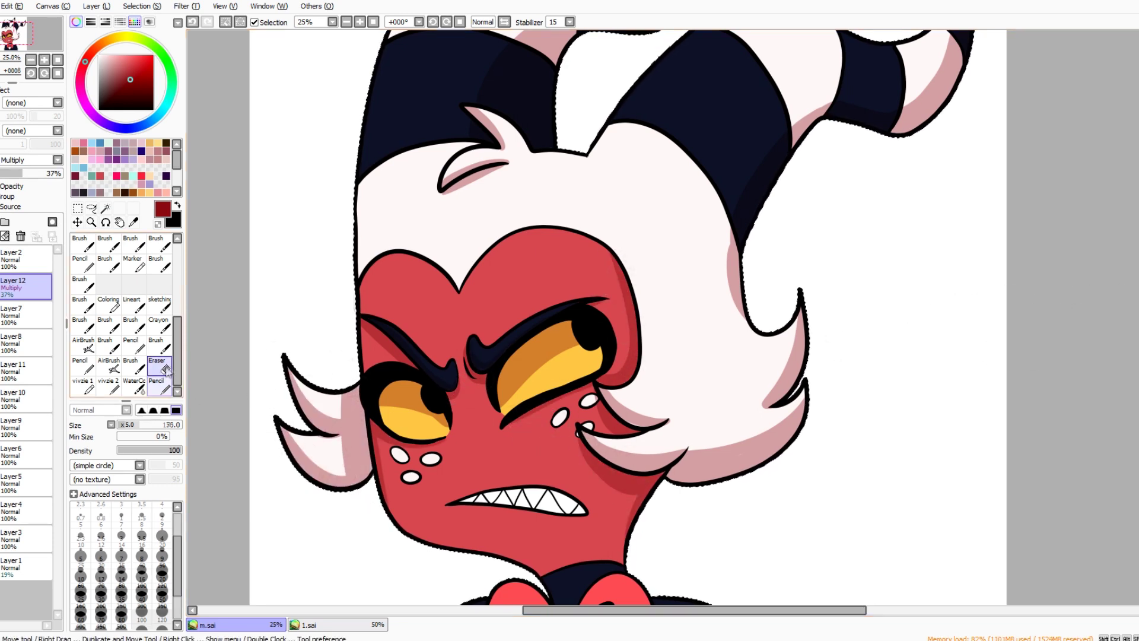
drag(346, 430, 326, 474)
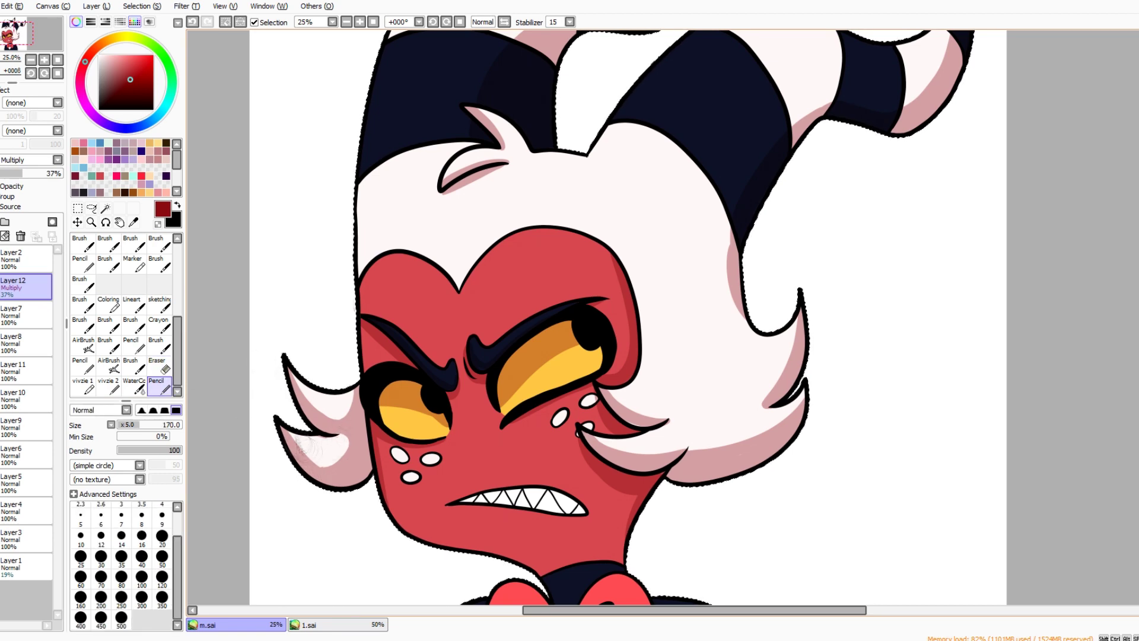
Shade the face under the hairline, the upper teeth and the neck on the Multiply layer
scroll(612, 316, up, 2)
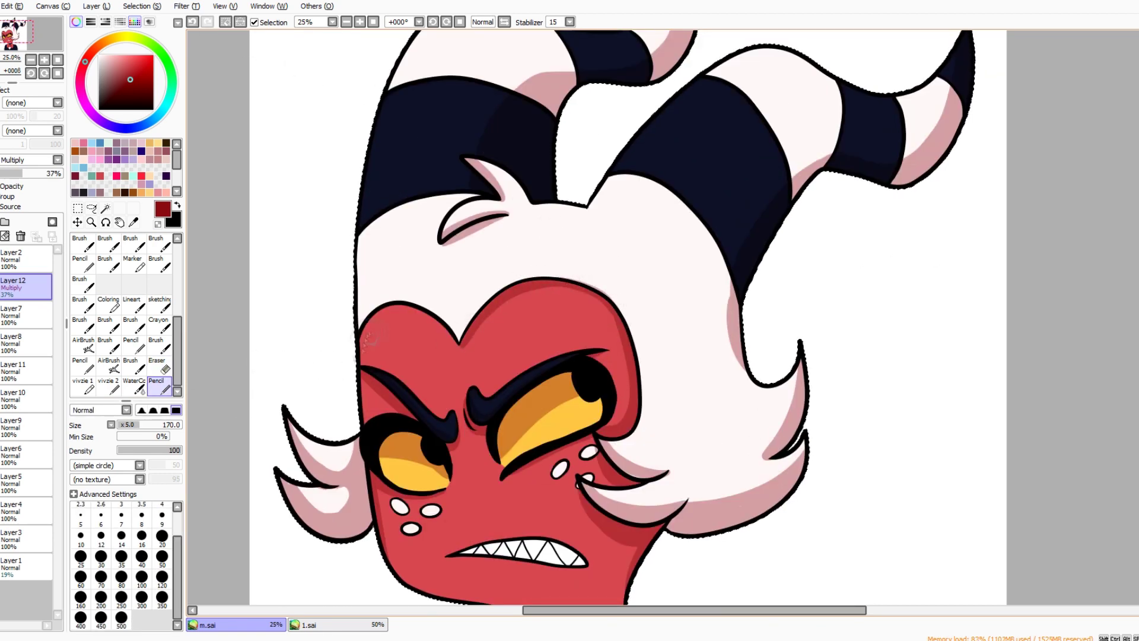
scroll(737, 274, down, 5)
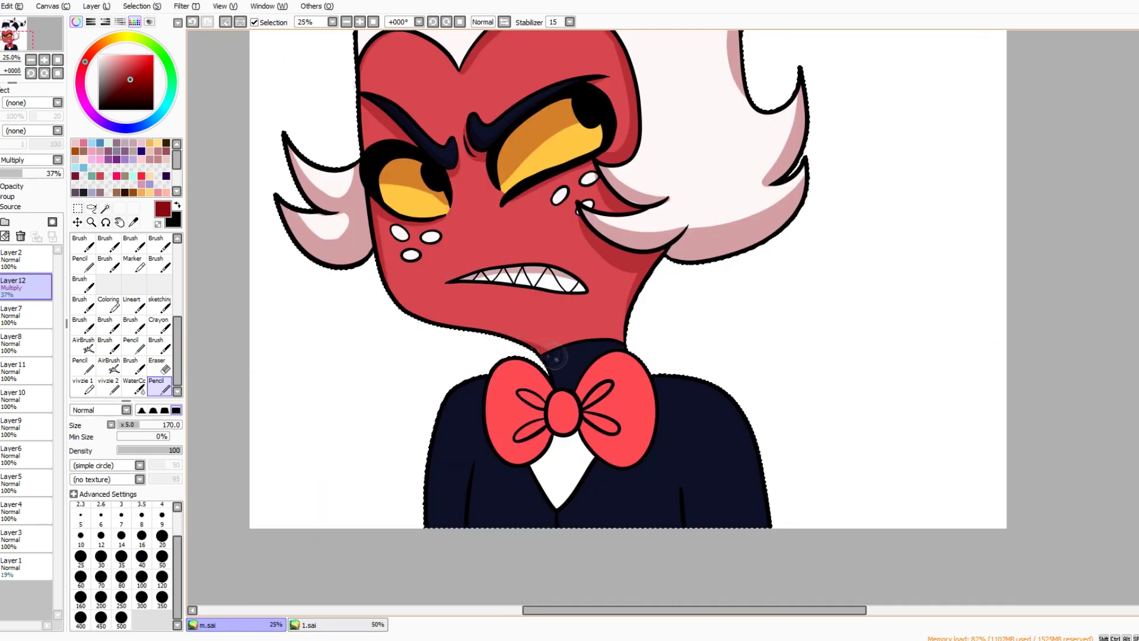
drag(528, 338, 543, 341)
drag(617, 279, 632, 332)
scroll(629, 333, up, 4)
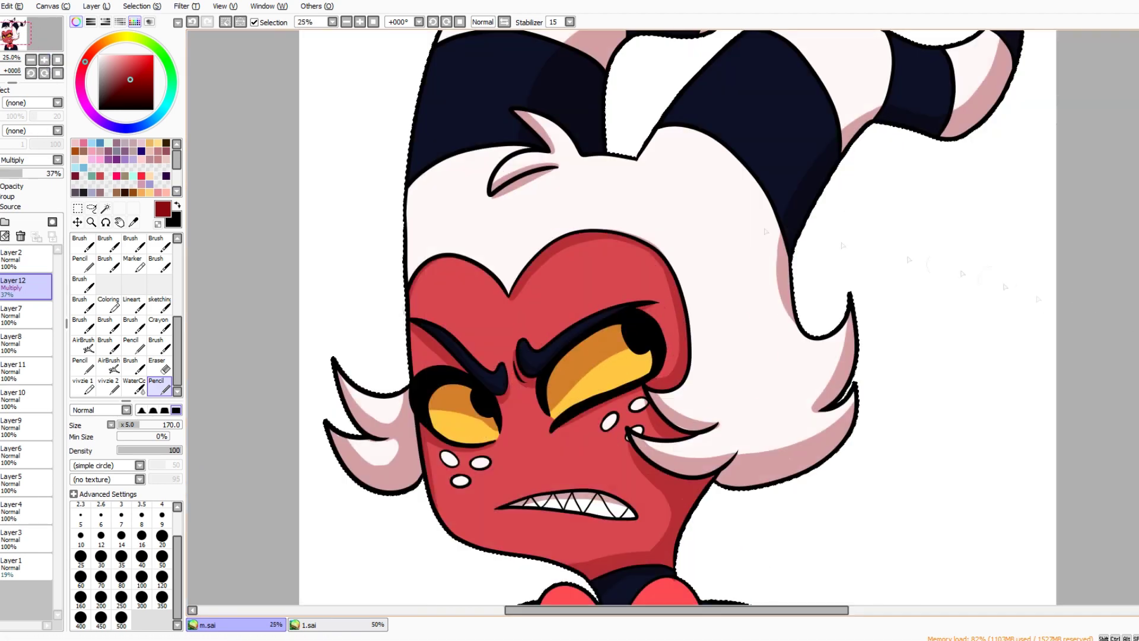
scroll(653, 338, down, 4)
Shade the bow tie, the shirt front beneath it and the folds of the suit in dark red
mouse_move(676, 299)
mouse_down()
mouse_move(657, 349)
mouse_move(680, 417)
mouse_move(620, 403)
mouse_up()
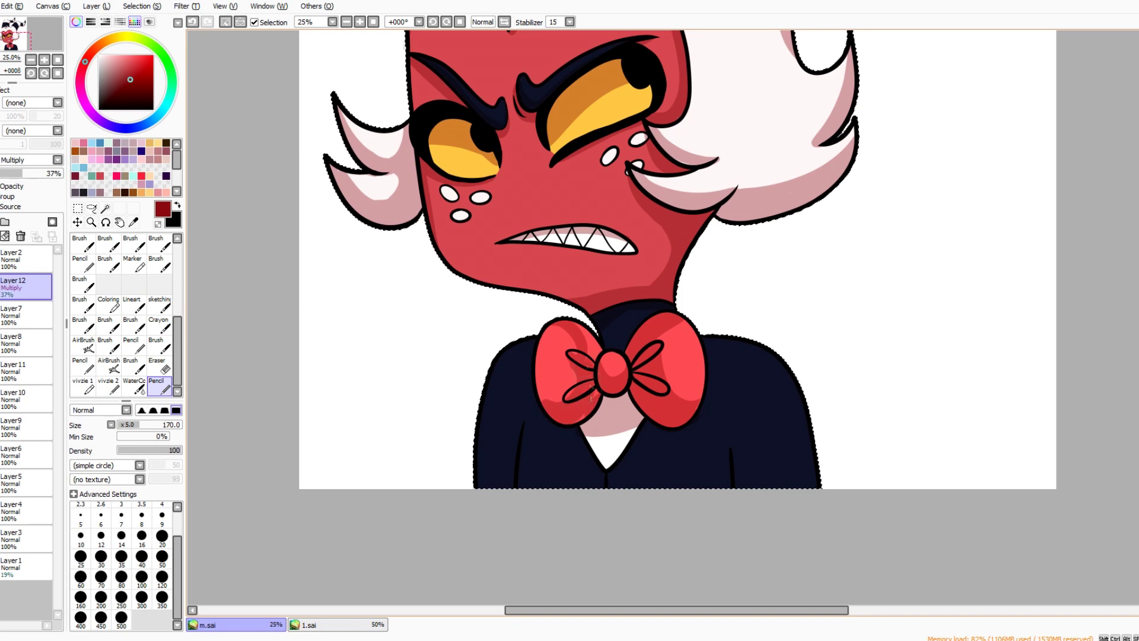
drag(702, 338, 709, 377)
drag(727, 454, 739, 474)
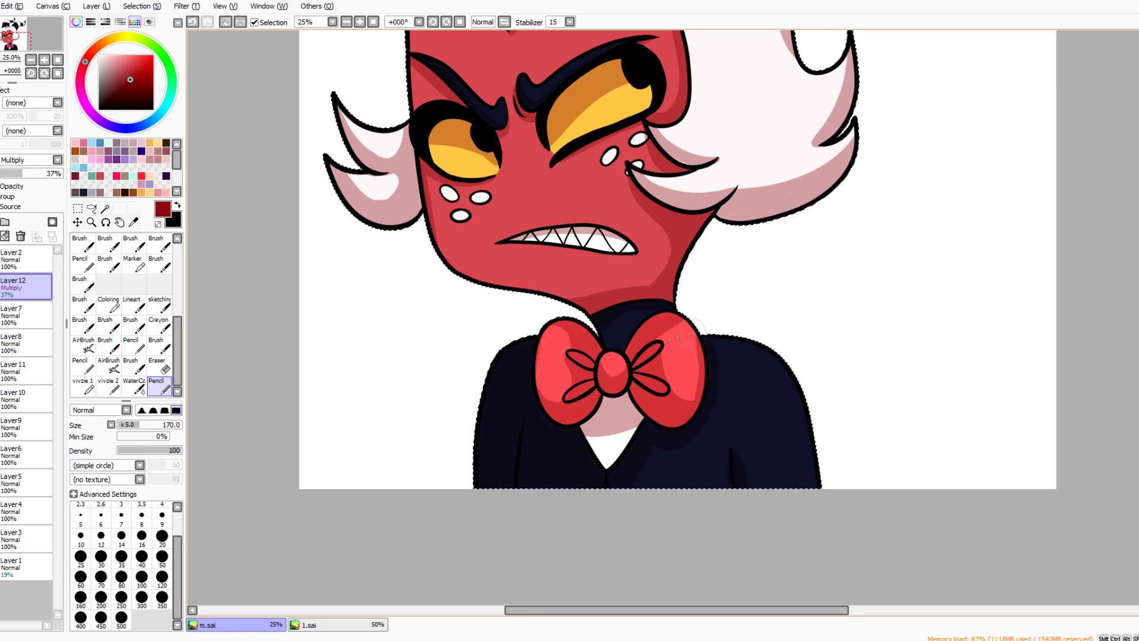
Add a Luminosity layer above the shading at 47% opacity and choose a yellow-orange highlight color
scroll(515, 385, up, 5)
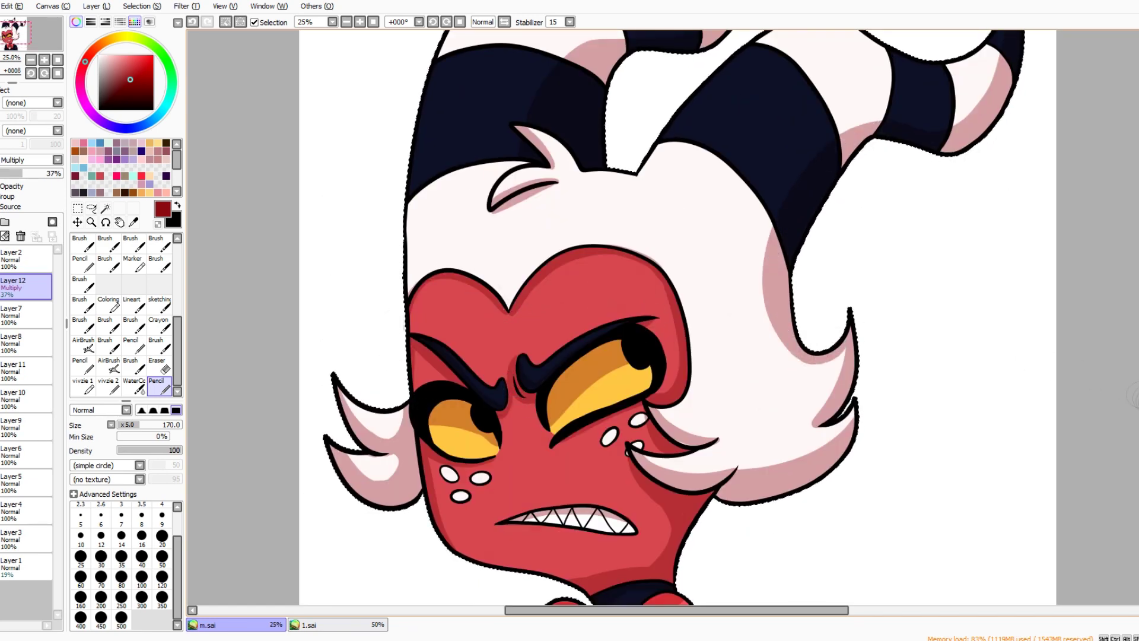
scroll(516, 385, up, 3)
click(5, 235)
click(139, 55)
click(33, 160)
drag(59, 174, 28, 173)
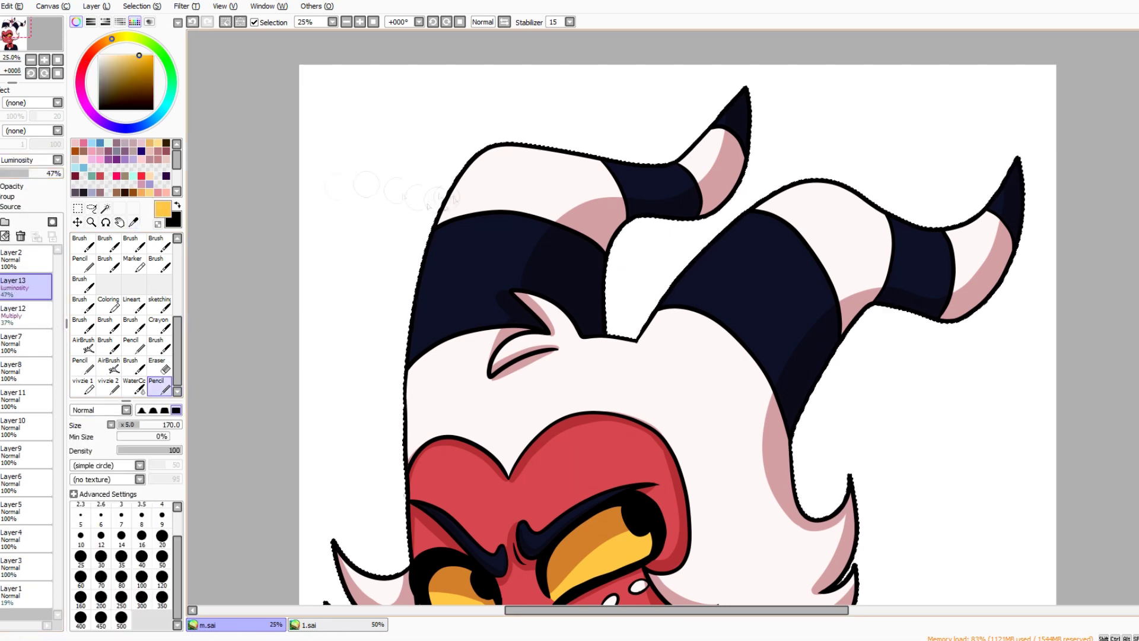
Paint yellow-orange highlights along the horns, hair tips, face edge and lower eyes on Layer13, undoing stray strokes
drag(442, 229, 411, 359)
drag(989, 215, 1016, 162)
scroll(676, 317, down, 5)
key(ctrl+z)
drag(356, 380, 332, 362)
drag(362, 321, 335, 309)
drag(652, 332, 683, 323)
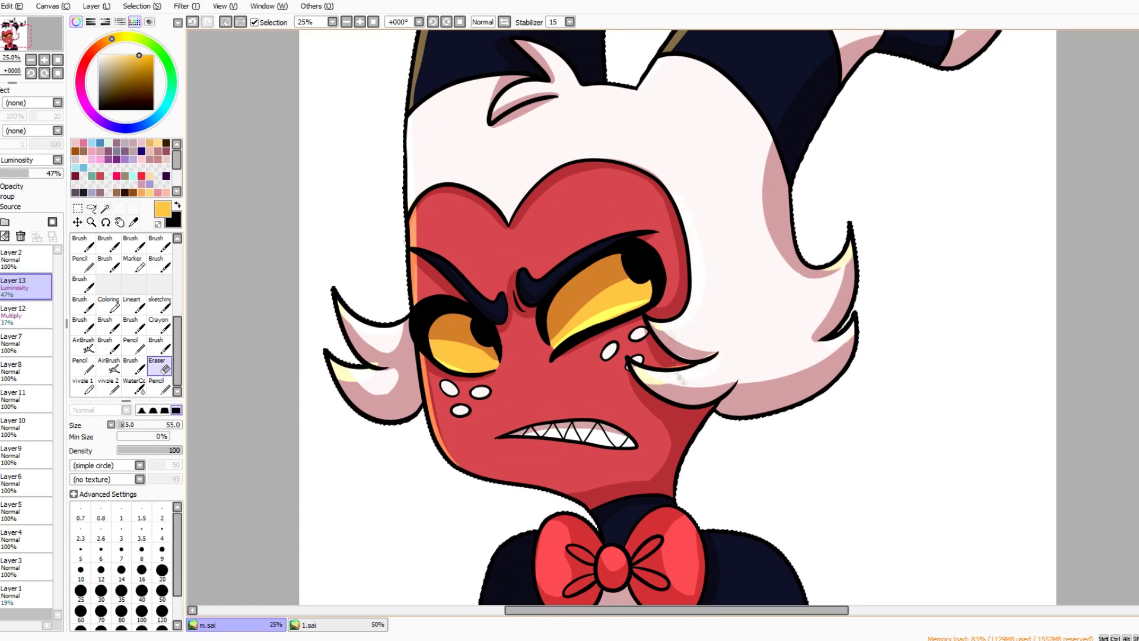
key(ctrl+z)
Add rim highlights to the suit's shoulder and lower the Luminosity layer's opacity to 28%
scroll(676, 318, down, 5)
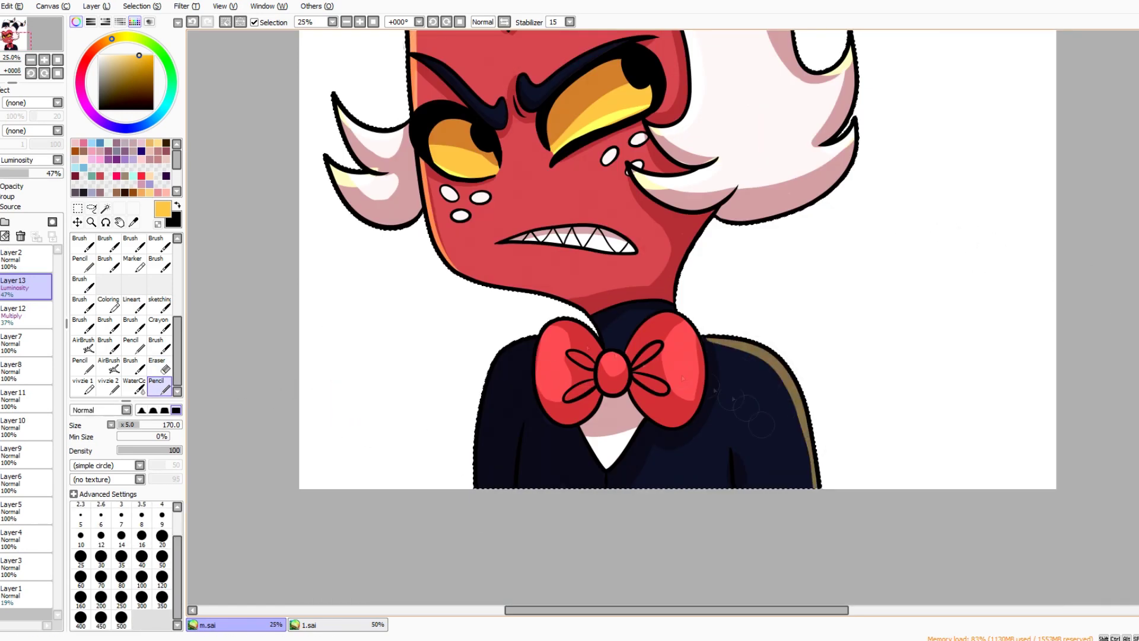
click(18, 173)
scroll(305, 394, down, 2)
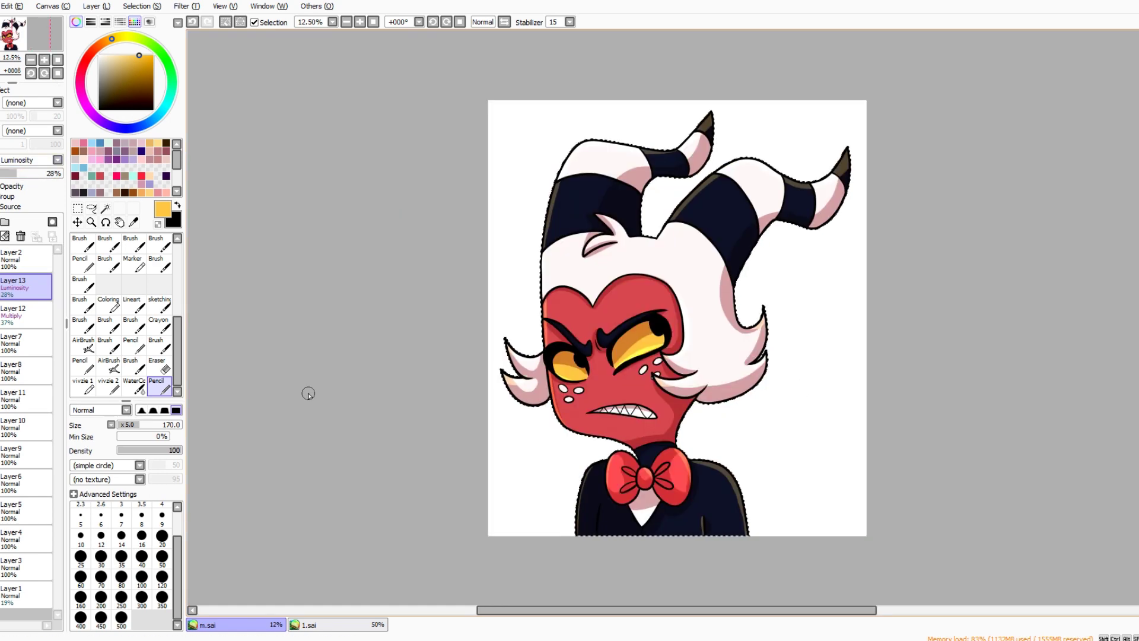
scroll(305, 394, up, 2)
On a new layer above the line art, paint a white glint in each eye
click(5, 236)
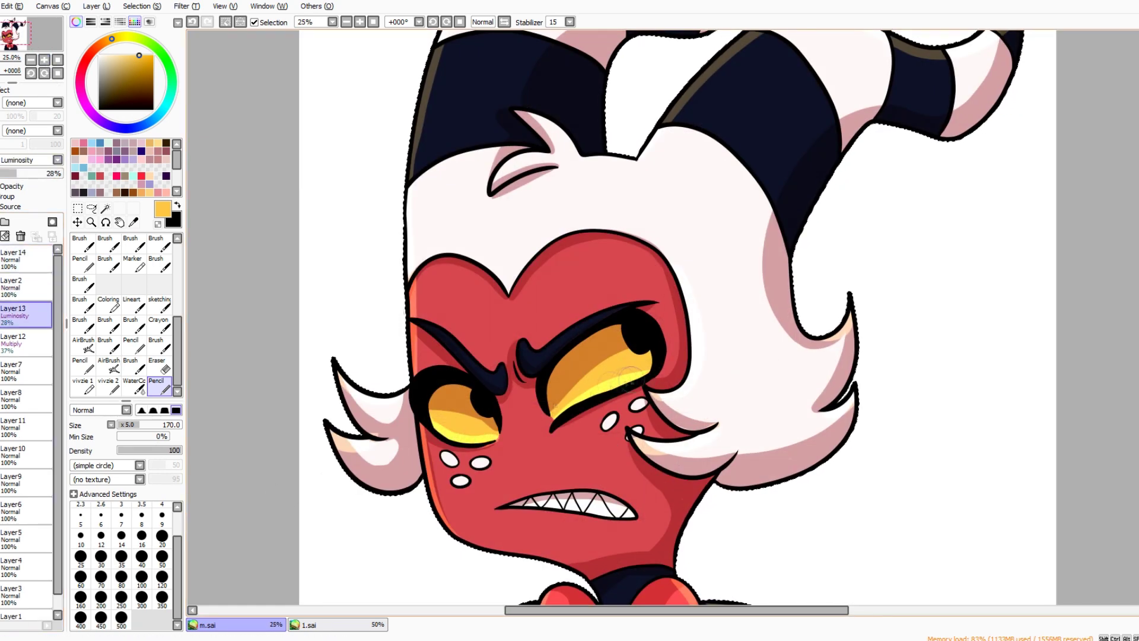
click(99, 56)
click(471, 401)
click(621, 336)
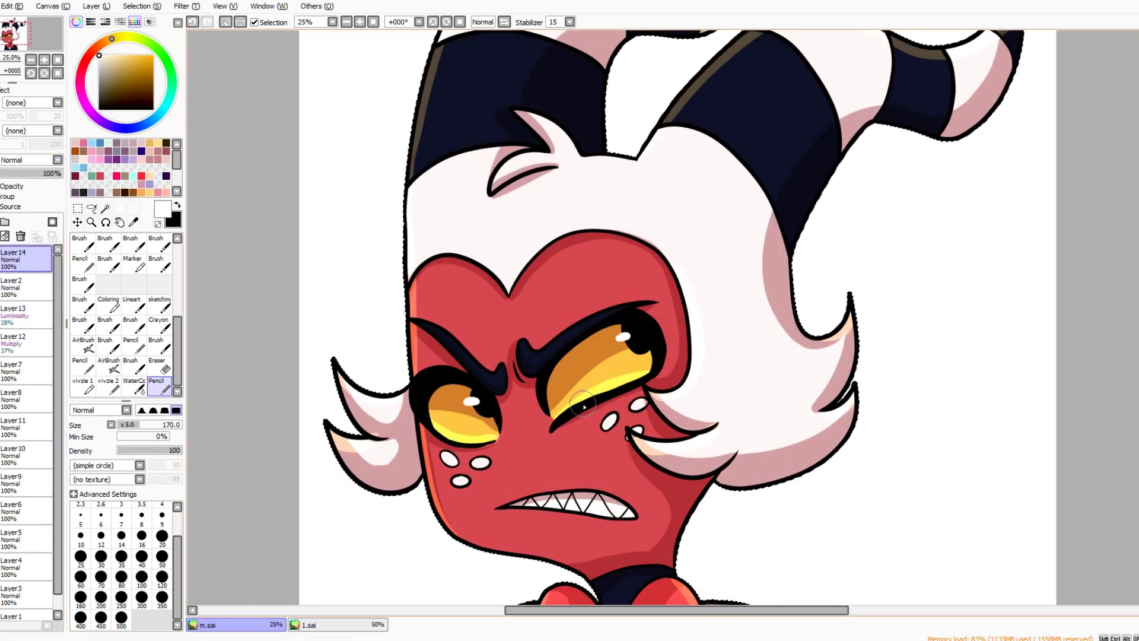
Lock the opacity of the line art on Layer2 and recolor its lines a very dark reddish brown
scroll(621, 336, down, 1)
click(12, 284)
click(2, 186)
click(133, 222)
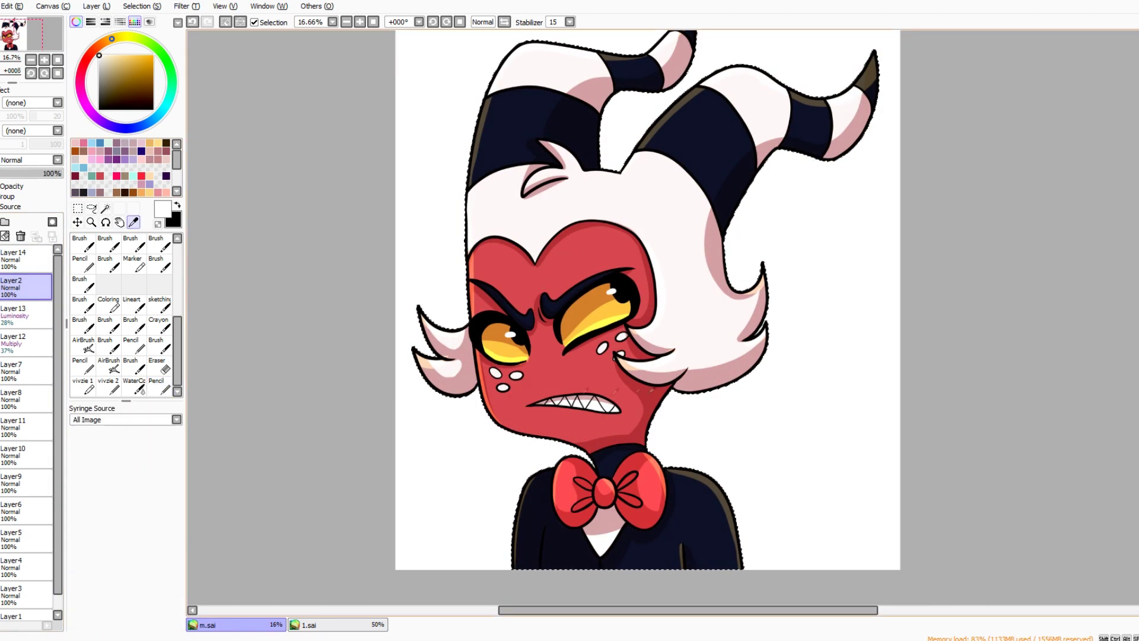
click(86, 61)
click(135, 96)
click(124, 103)
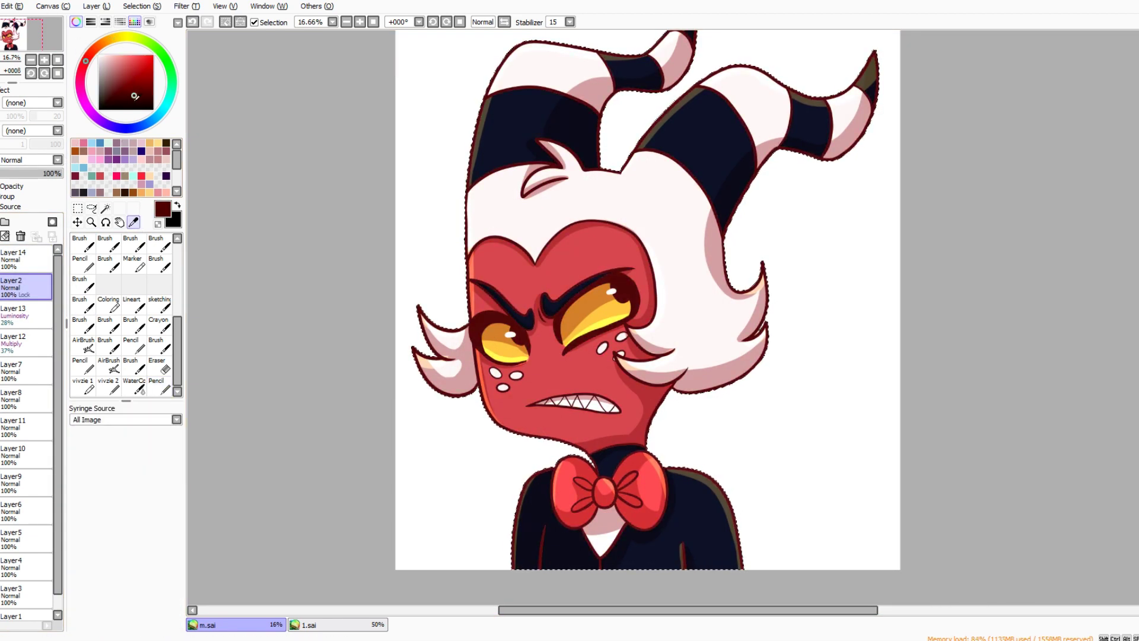
scroll(534, 334, up, 1)
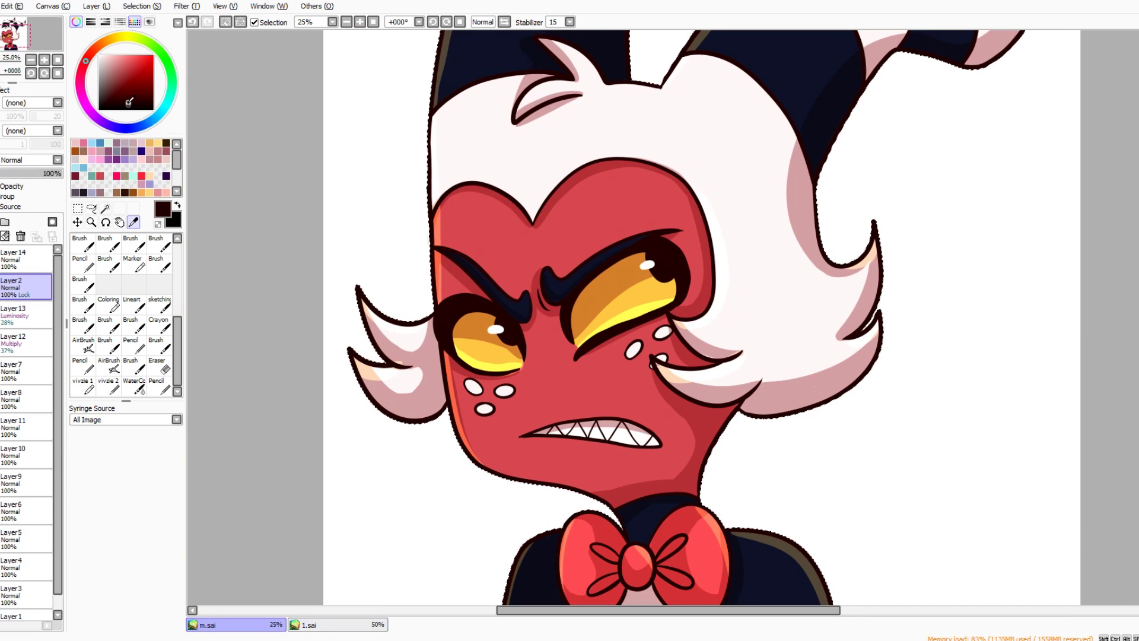
scroll(198, 351, down, 1)
scroll(198, 351, up, 2)
click(193, 24)
scroll(523, 302, down, 2)
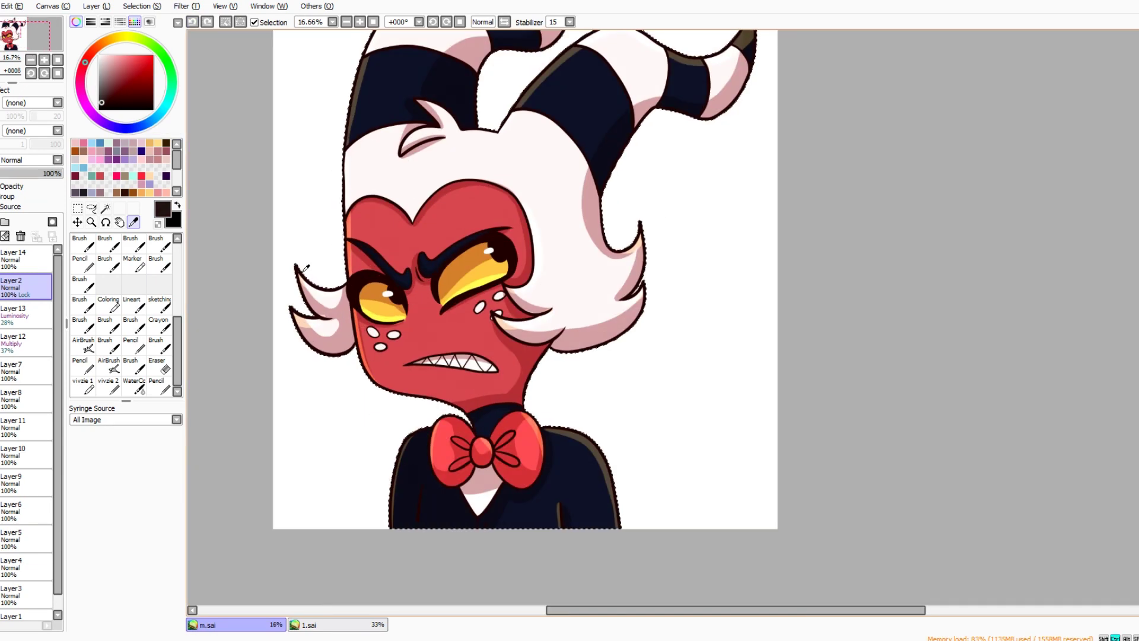
On Layer15 beneath the character, fill a rectangle inset from the canvas edges with muted mauve at reduced opacity, leaving a white border
key(ctrl+v)
scroll(470, 342, down, 2)
key(ctrl+t)
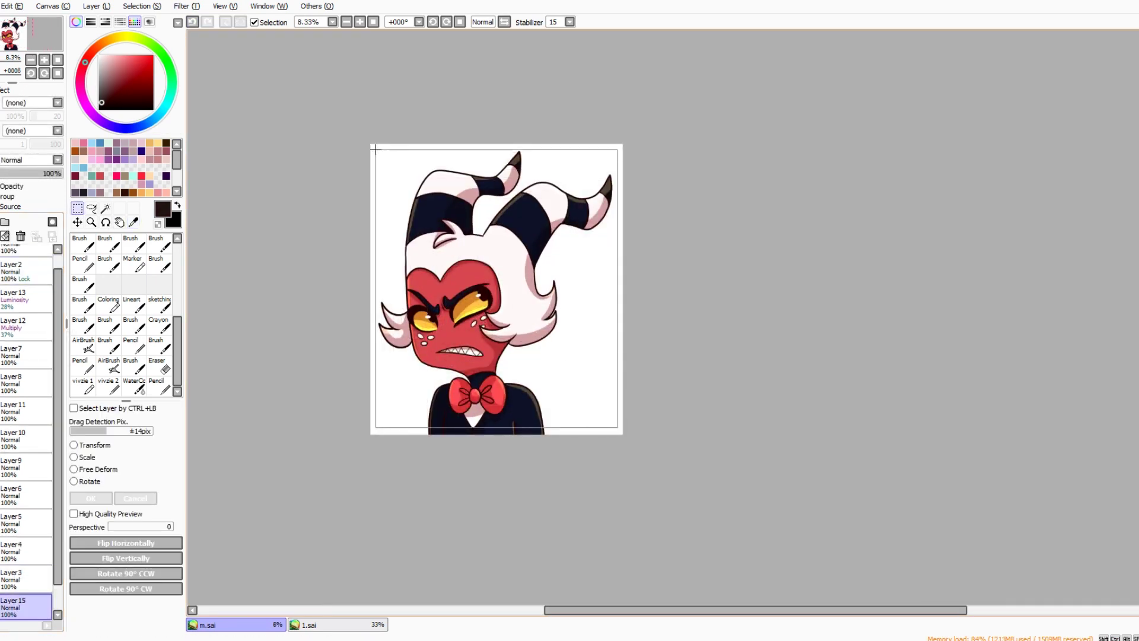
key(Return)
drag(59, 173, 42, 178)
On new Layer16 behind the character, paint a dark maroon drop shadow along the horns and hair with the size 170 Pencil
key(ctrl+shift+n)
key(n)
scroll(556, 264, up, 1)
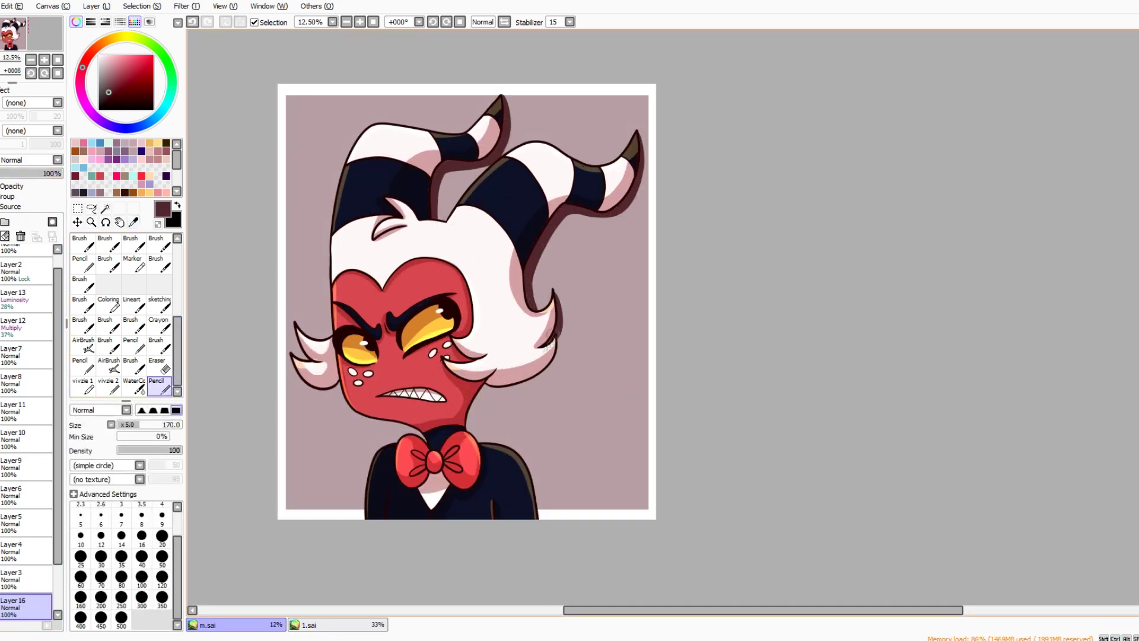